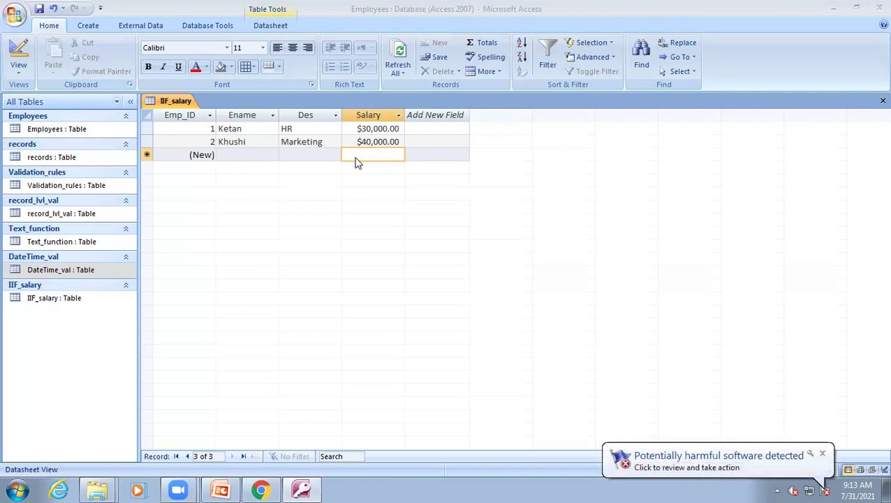
# Handwrite an on-screen note giving the HR salary range as 20,000 - 50,000 below the IIF_salary records.
pyautogui.press('Num_Lock')
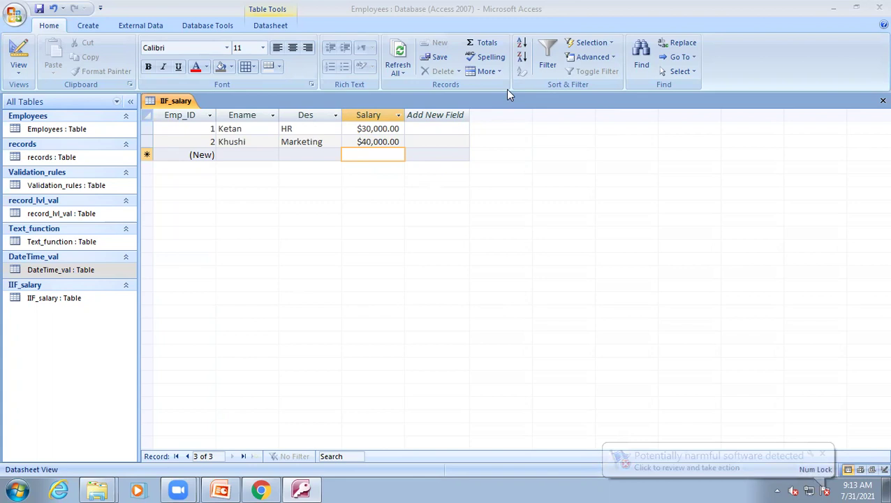
pyautogui.moveTo(376, 342)
pyautogui.mouseDown()
pyautogui.moveTo(377, 367)
pyautogui.moveTo(393, 355)
pyautogui.moveTo(393, 369)
pyautogui.mouseUp()
pyautogui.moveTo(410, 339)
pyautogui.mouseDown()
pyautogui.moveTo(411, 366)
pyautogui.moveTo(429, 337)
pyautogui.moveTo(415, 353)
pyautogui.moveTo(428, 366)
pyautogui.mouseUp()
pyautogui.moveTo(487, 357); pyautogui.dragTo(494, 359)
pyautogui.moveTo(558, 338); pyautogui.dragTo(580, 368)
pyautogui.moveTo(591, 338)
pyautogui.mouseDown()
pyautogui.moveTo(598, 360)
pyautogui.moveTo(591, 339)
pyautogui.moveTo(617, 365)
pyautogui.moveTo(637, 345)
pyautogui.moveTo(648, 353)
pyautogui.moveTo(654, 340)
pyautogui.moveTo(668, 350)
pyautogui.moveTo(667, 340)
pyautogui.moveTo(705, 352)
pyautogui.mouseUp()
pyautogui.moveTo(705, 337)
pyautogui.mouseDown()
pyautogui.moveTo(717, 335)
pyautogui.moveTo(733, 353)
pyautogui.moveTo(728, 332)
pyautogui.moveTo(753, 346)
pyautogui.moveTo(755, 326)
pyautogui.moveTo(768, 345)
pyautogui.moveTo(784, 333)
pyautogui.mouseUp()
pyautogui.click(742, 351)
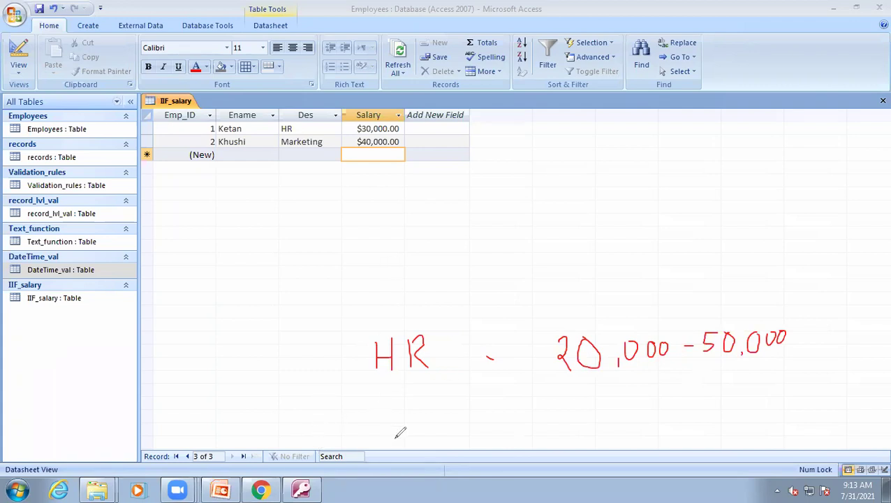
# Handwrite a second line under the HR note giving the marketing salary range as 15 - 45 thousand, with ditto marks for the thousands.
pyautogui.moveTo(376, 431)
pyautogui.mouseDown()
pyautogui.moveTo(384, 398)
pyautogui.moveTo(402, 417)
pyautogui.moveTo(419, 405)
pyautogui.moveTo(418, 420)
pyautogui.moveTo(467, 383)
pyautogui.moveTo(481, 413)
pyautogui.moveTo(516, 398)
pyautogui.mouseUp()
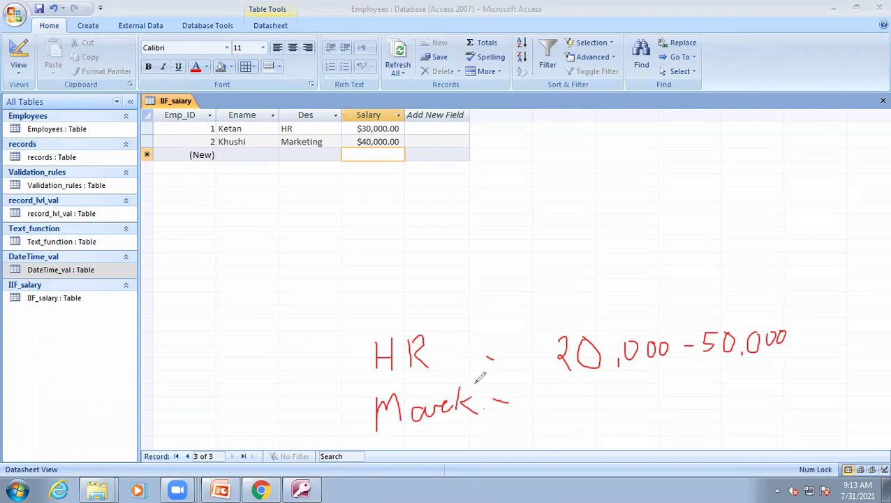
pyautogui.click(434, 364)
pyautogui.moveTo(570, 385)
pyautogui.mouseDown()
pyautogui.moveTo(568, 411)
pyautogui.moveTo(587, 386)
pyautogui.moveTo(574, 396)
pyautogui.moveTo(581, 411)
pyautogui.mouseUp()
pyautogui.moveTo(688, 383); pyautogui.dragTo(783, 391)
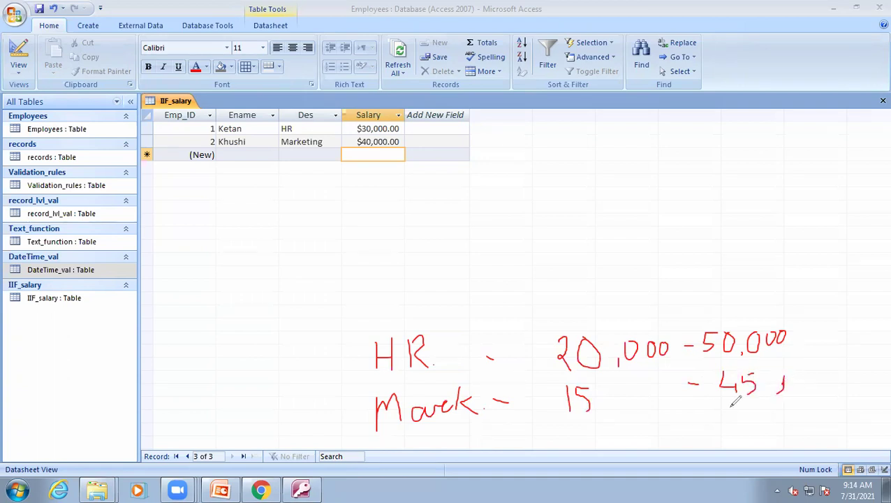
pyautogui.moveTo(624, 383); pyautogui.dragTo(631, 392)
pyautogui.moveTo(792, 376); pyautogui.dragTo(790, 392)
# Mark the handwritten notes with a T and an arrow above the HR range, plus arrows at the marketing line.
pyautogui.moveTo(409, 296)
pyautogui.mouseDown()
pyautogui.moveTo(447, 277)
pyautogui.moveTo(431, 313)
pyautogui.moveTo(563, 258)
pyautogui.moveTo(572, 274)
pyautogui.moveTo(557, 293)
pyautogui.mouseUp()
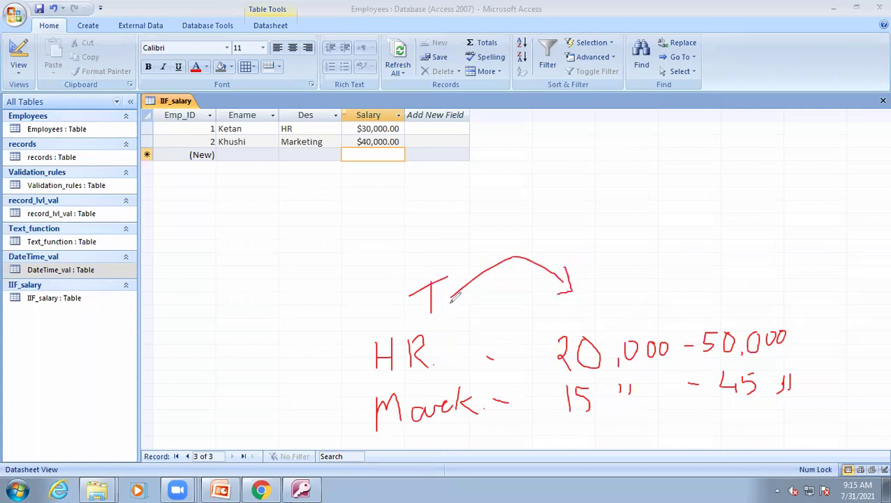
pyautogui.moveTo(327, 403)
pyautogui.mouseDown()
pyautogui.moveTo(347, 410)
pyautogui.moveTo(336, 422)
pyautogui.mouseUp()
pyautogui.moveTo(469, 425)
pyautogui.mouseDown()
pyautogui.moveTo(577, 433)
pyautogui.moveTo(612, 410)
pyautogui.mouseUp()
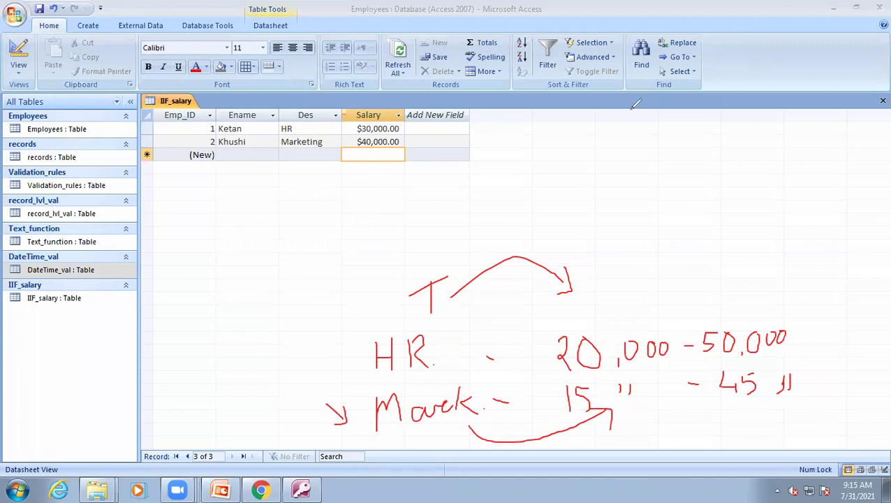
# Show the IIF_salary table's design and open the Expression Builder for the table-level Validation Rule.
pyautogui.click(12, 50)
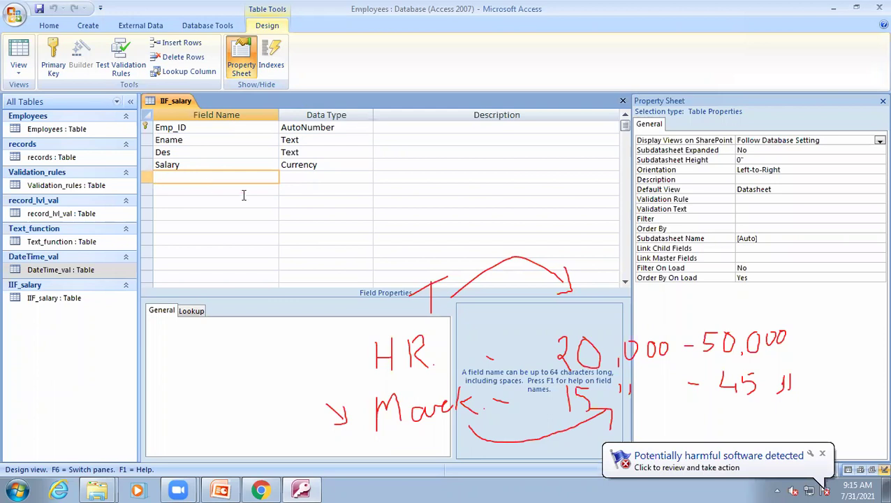
pyautogui.click(743, 200)
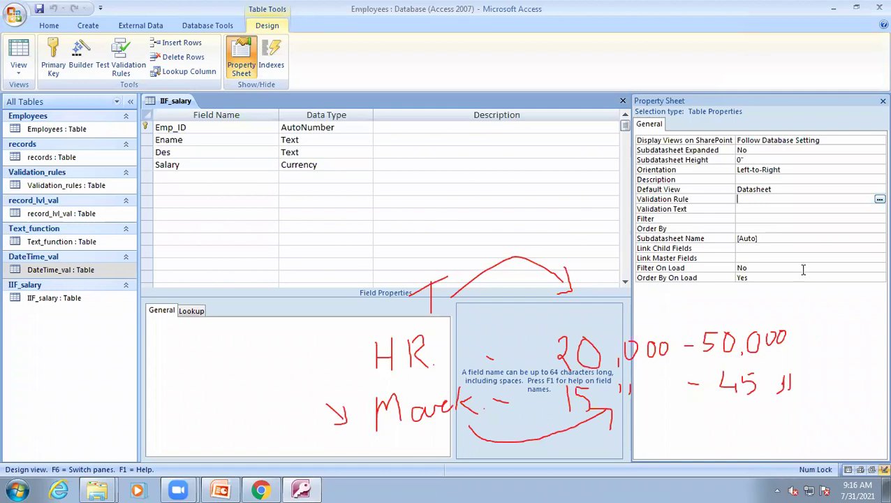
pyautogui.click(879, 199)
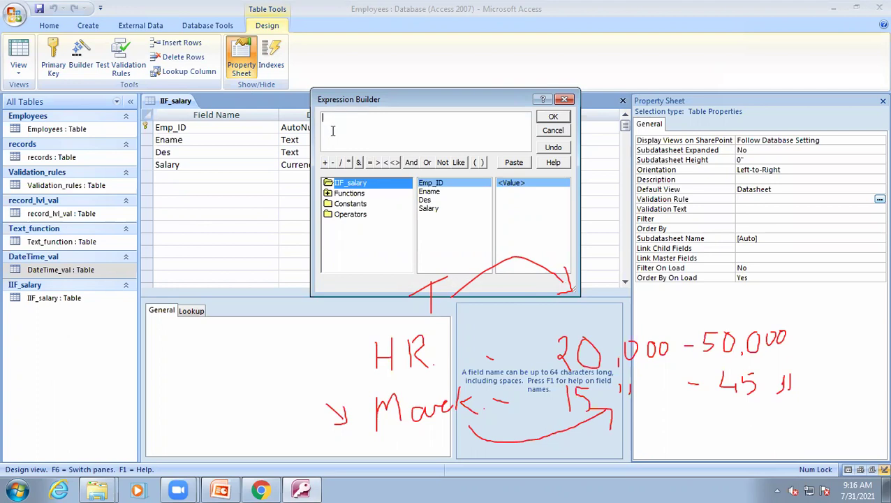
# Begin an IIF expression whose condition is [Des]="HR", followed by a comma.
pyautogui.write('IIF()')
pyautogui.press('Left')
pyautogui.write('[')
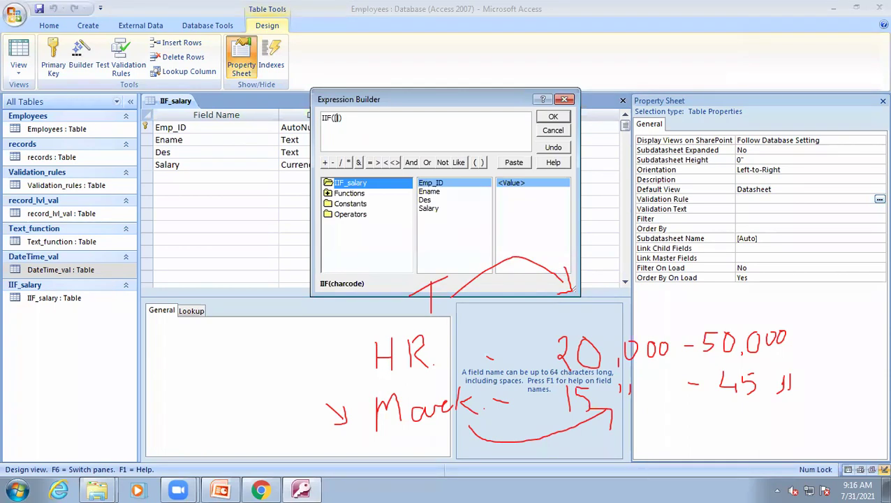
pyautogui.write('Des')
pyautogui.write('] =')
pyautogui.write('"')
pyautogui.write('"')
pyautogui.write('H')
pyautogui.write('R')
pyautogui.write(',')
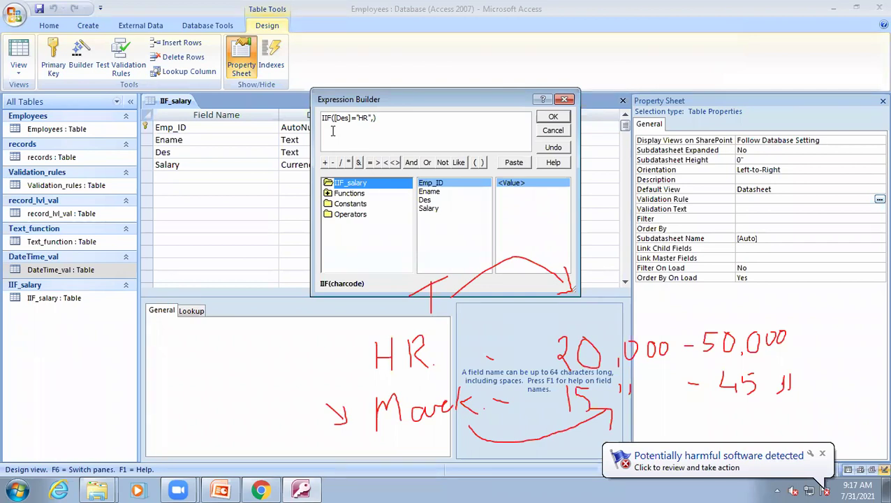
# Enter [salary]>=20000 and [salary]<=50000 as the IIF expression's true part, followed by a comma.
pyautogui.write('[]salar')
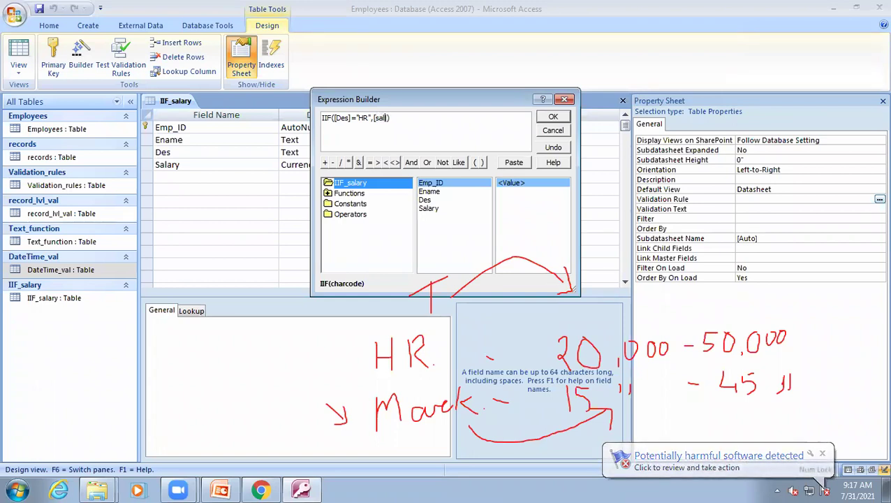
pyautogui.write('y')
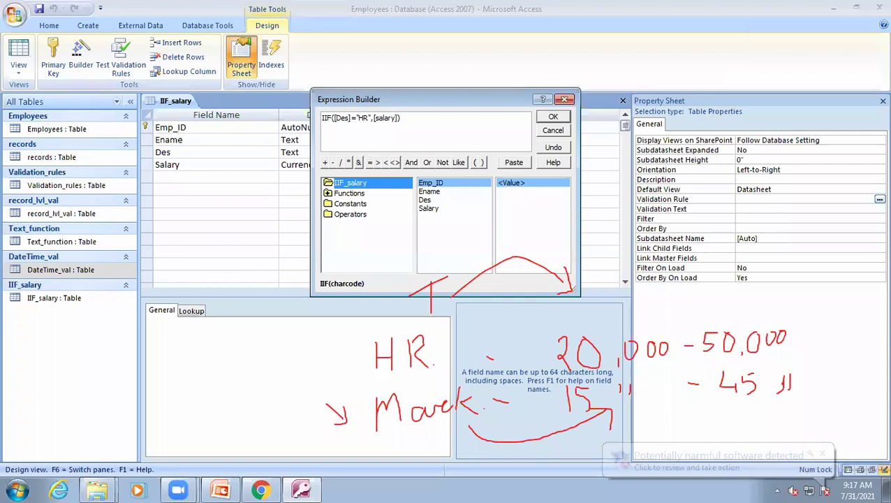
pyautogui.write('>')
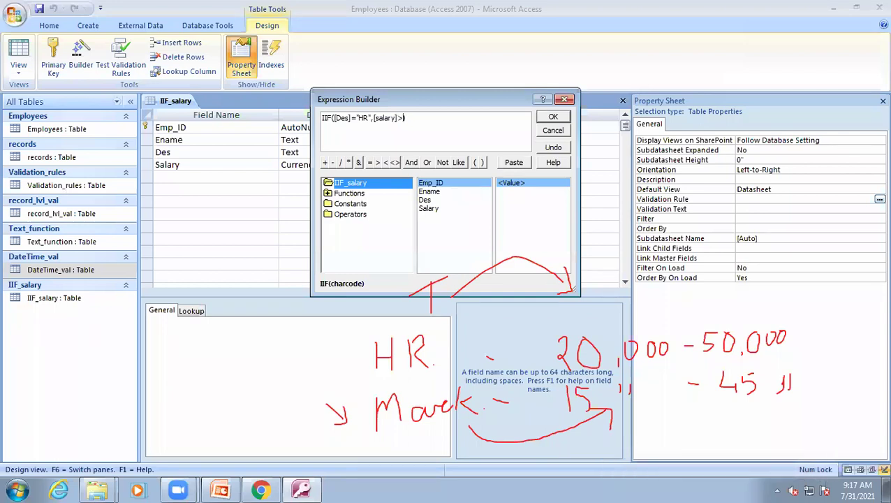
pyautogui.write('=')
pyautogui.write('20000')
pyautogui.write(' and')
pyautogui.write(' []')
pyautogui.write('salary')
pyautogui.write(' <=')
pyautogui.write('50000')
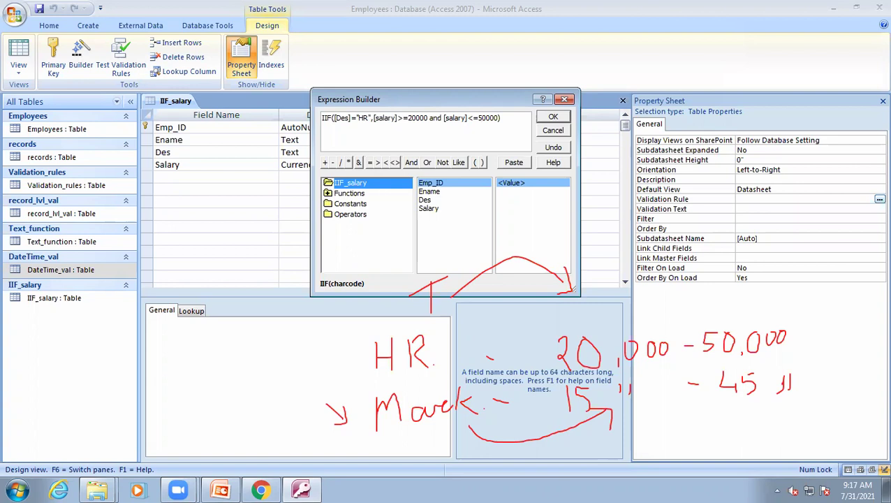
pyautogui.press('BackSpace')
pyautogui.write(',')
# Widen the Expression Builder window to make room for the long expression.
pyautogui.moveTo(577, 293); pyautogui.dragTo(739, 422)
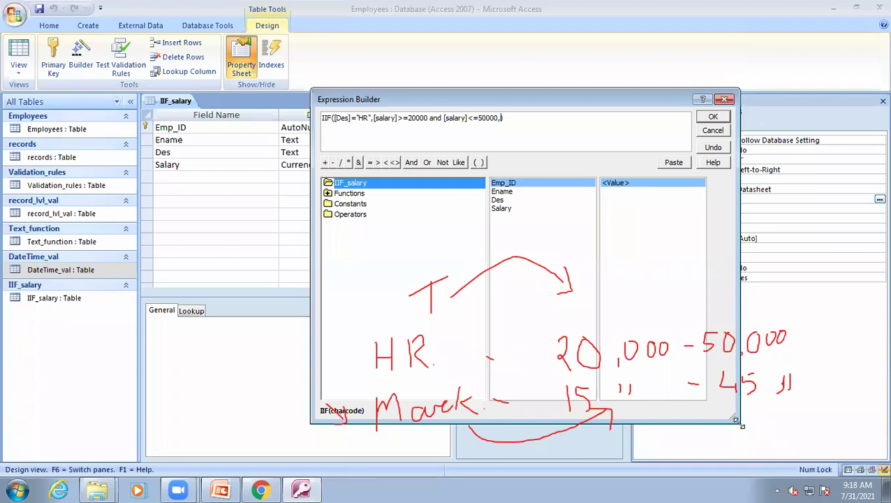
pyautogui.moveTo(740, 423); pyautogui.dragTo(618, 294)
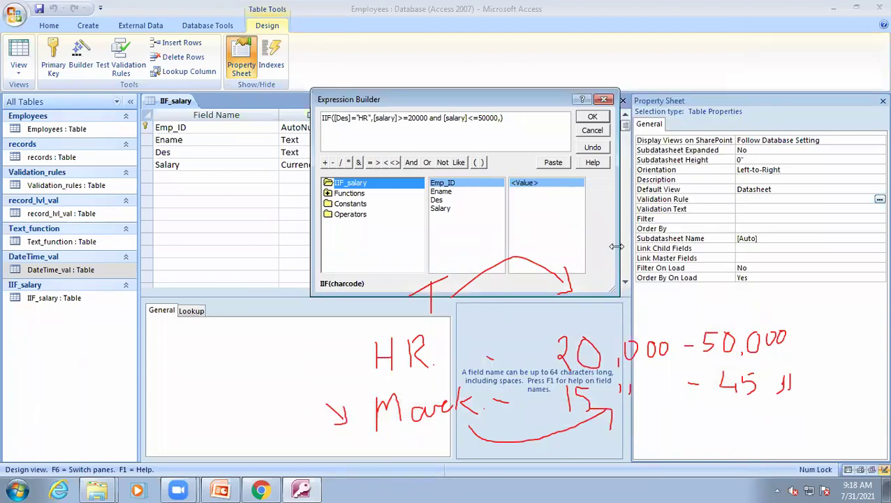
pyautogui.moveTo(619, 252); pyautogui.dragTo(705, 252)
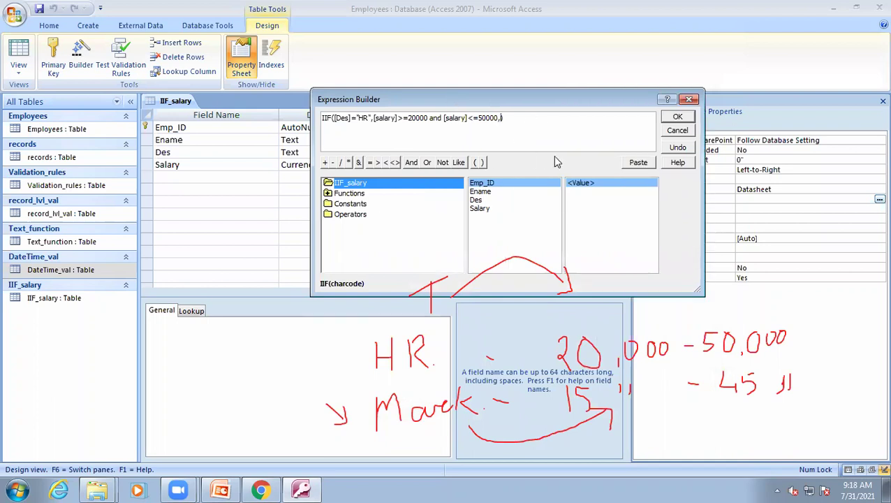
# Enter [Salary]>=15000 and [Salary]<=45000 as the IIF expression's false part.
pyautogui.write('[])')
pyautogui.write('S')
pyautogui.write('al')
pyautogui.write('ary')
pyautogui.write('>')
pyautogui.write('=15')
pyautogui.write('00')
pyautogui.write('0')
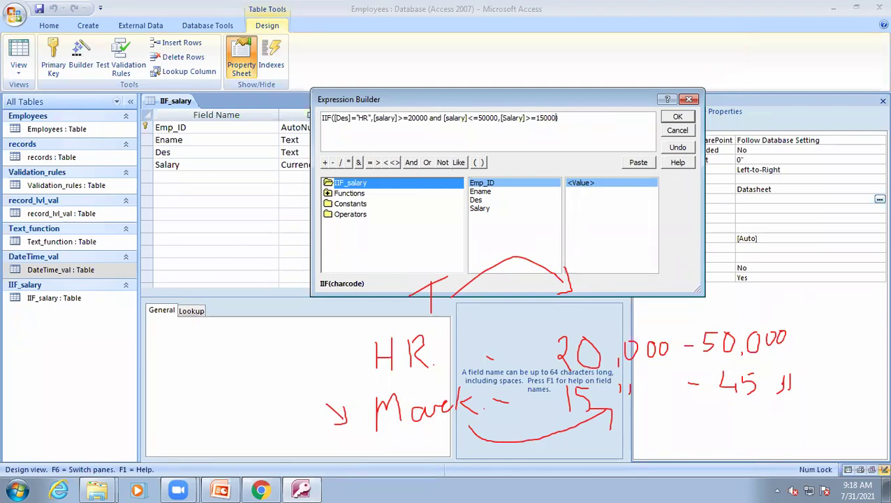
pyautogui.write(' and [')
pyautogui.write('Sal')
pyautogui.write('lary]<-')
pyautogui.press('BackSpace')
pyautogui.write('=45000')
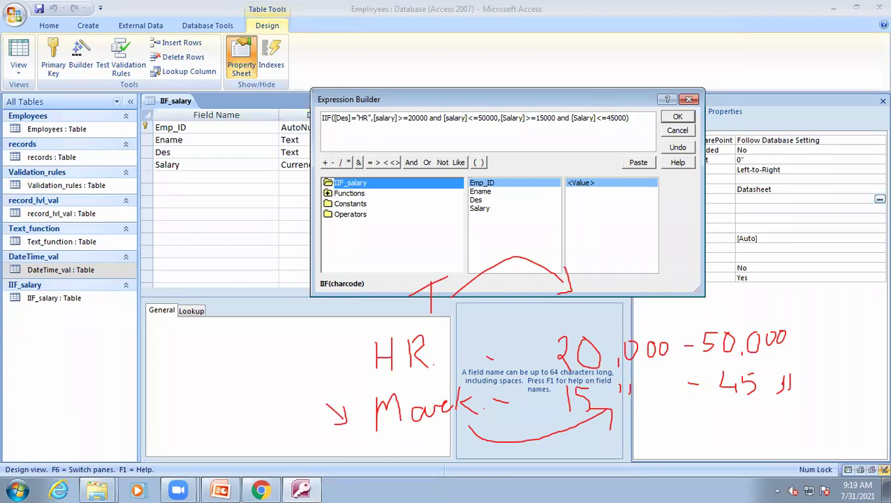
# Capitalize the two lowercase salary field names in the true part so both read [Salary].
pyautogui.click(375, 119)
pyautogui.press('Right')
pyautogui.press('Right')
pyautogui.press('BackSpace')
pyautogui.write('S')
pyautogui.click(409, 118)
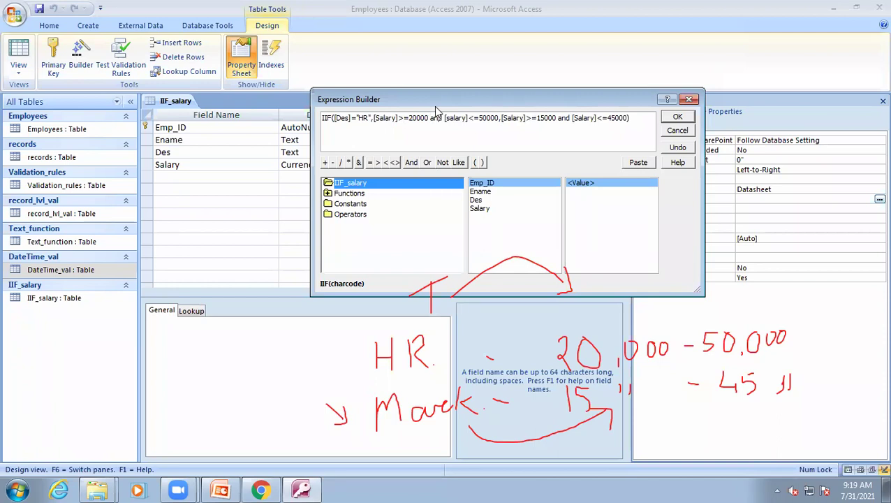
pyautogui.press('Delete')
pyautogui.write('S')
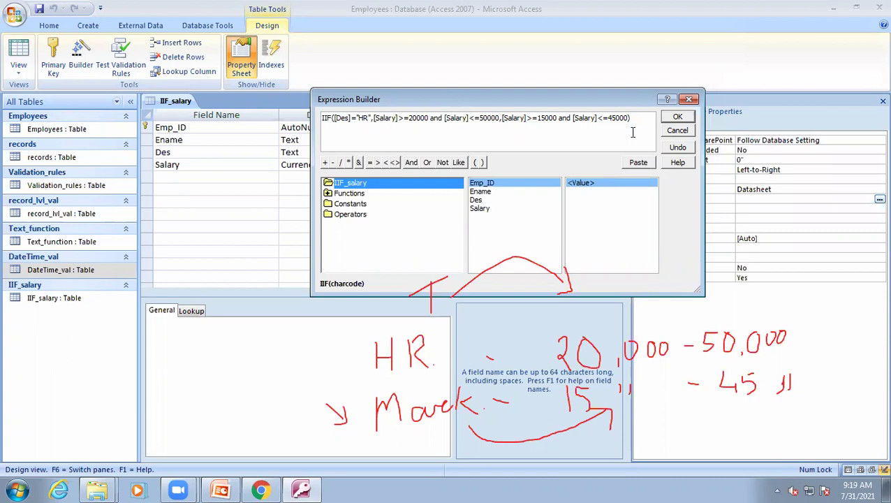
# Accept the validation rule expression and save the table, testing the existing data against the new rule.
pyautogui.click(678, 117)
pyautogui.hotkey('ctrl', 's')
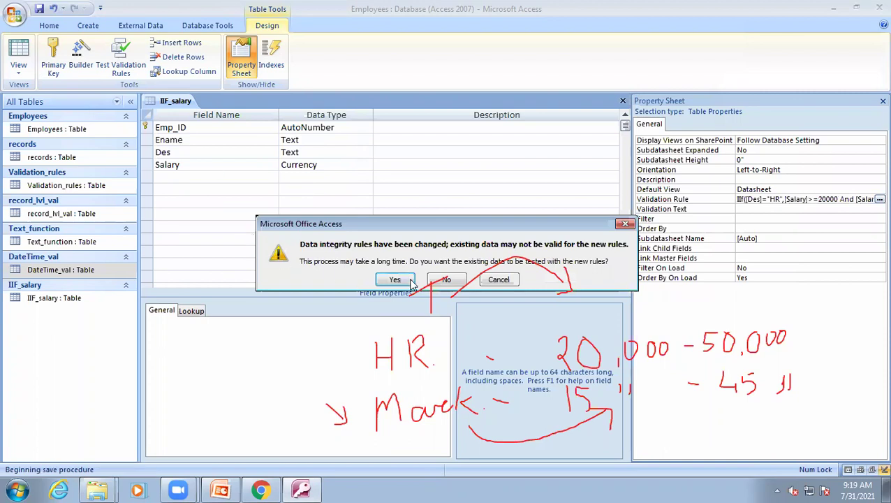
pyautogui.click(411, 282)
# Return to the datasheet and add a record with an employee name, designation HR and salary 35000.
pyautogui.click(12, 57)
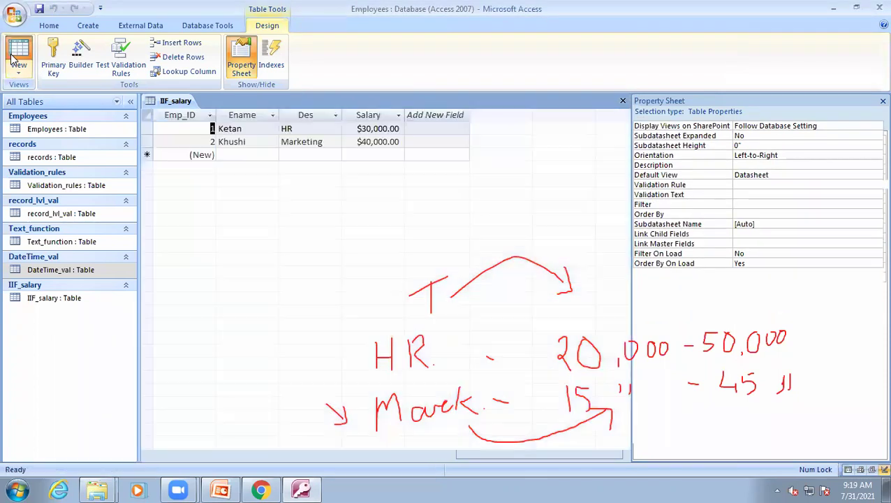
pyautogui.click(241, 155)
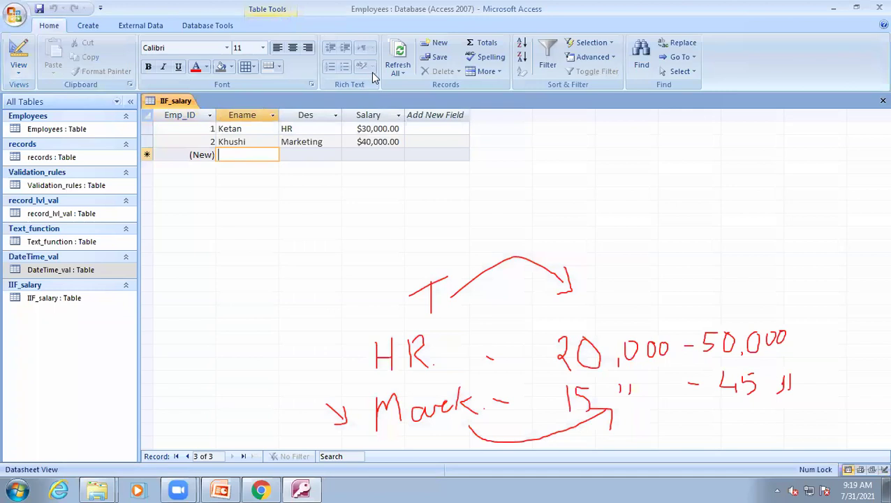
pyautogui.press('e')
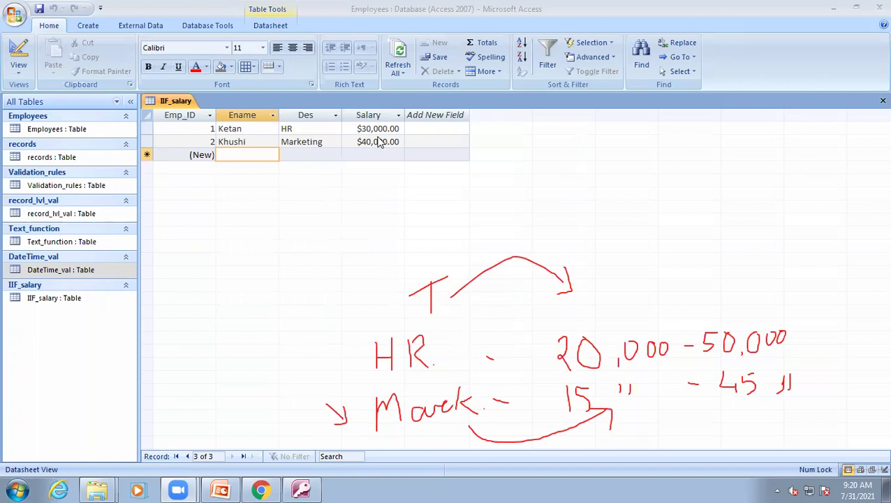
pyautogui.write('A')
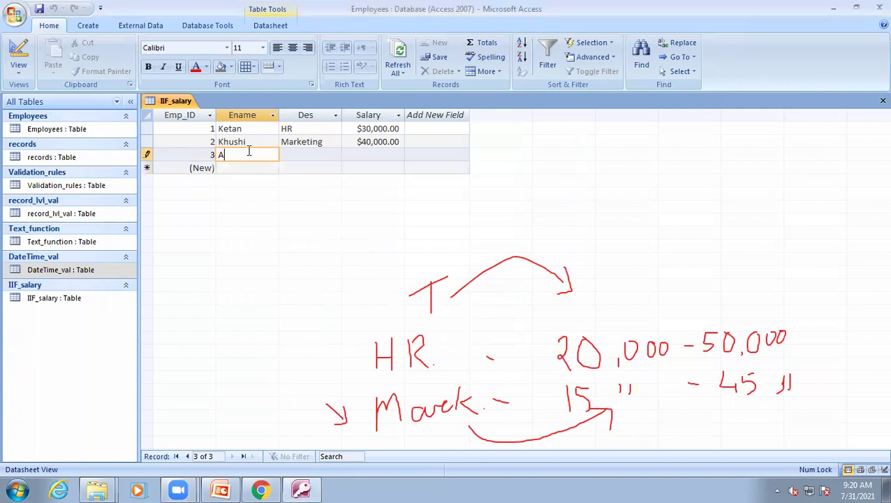
pyautogui.write('kshit')
pyautogui.press('Tab')
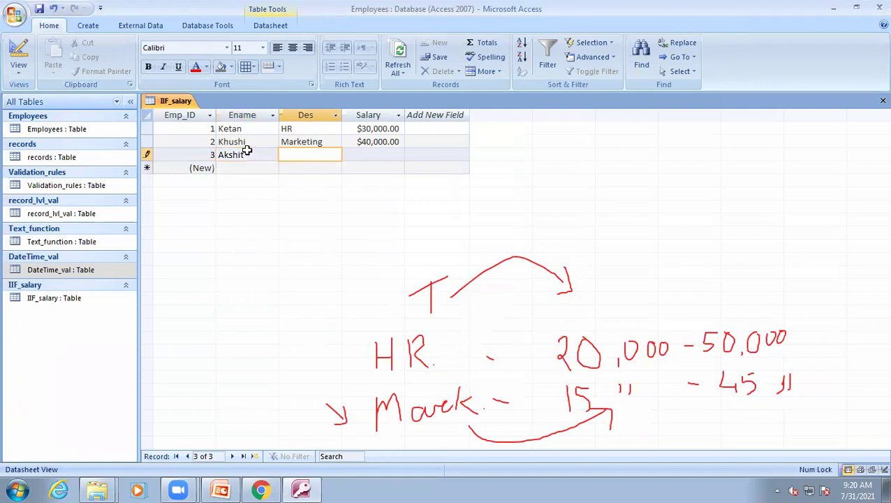
pyautogui.write('HR')
pyautogui.press('Tab')
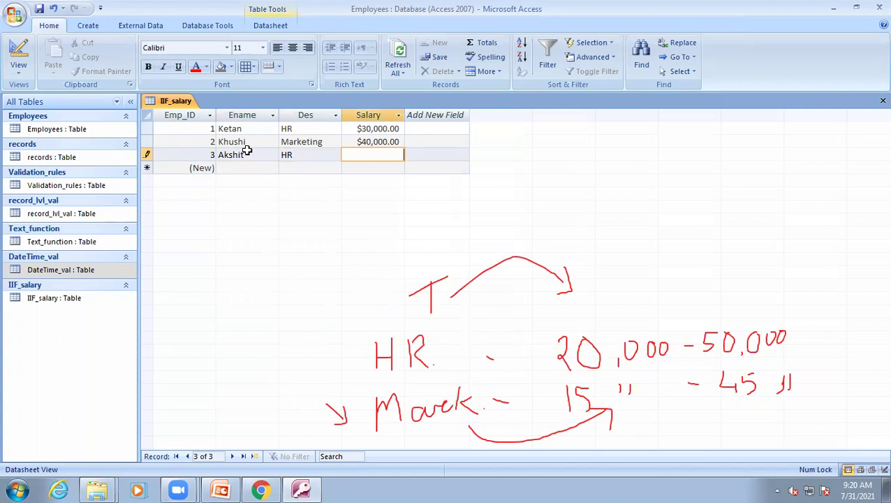
pyautogui.write('350000')
pyautogui.press('BackSpace')
pyautogui.press('Tab')
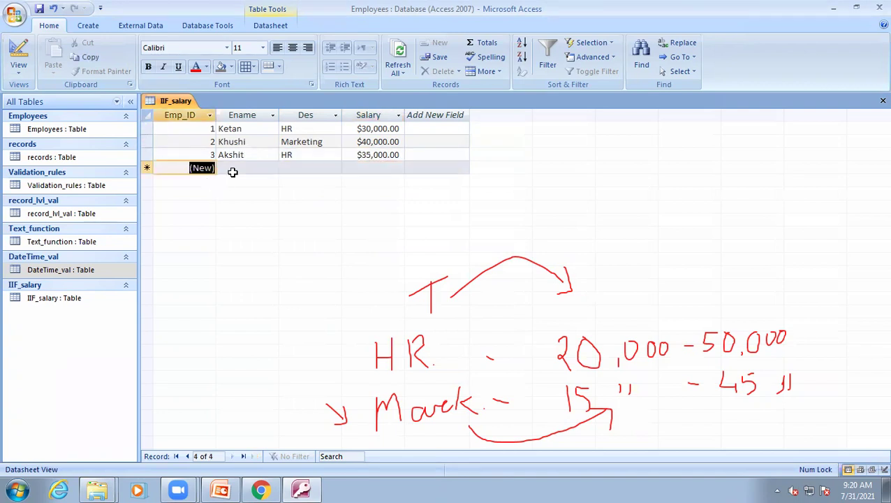
# Try to add another employee record with a name, designation HR and salary 60000, and dismiss the validation message.
pyautogui.click(236, 168)
pyautogui.write('C')
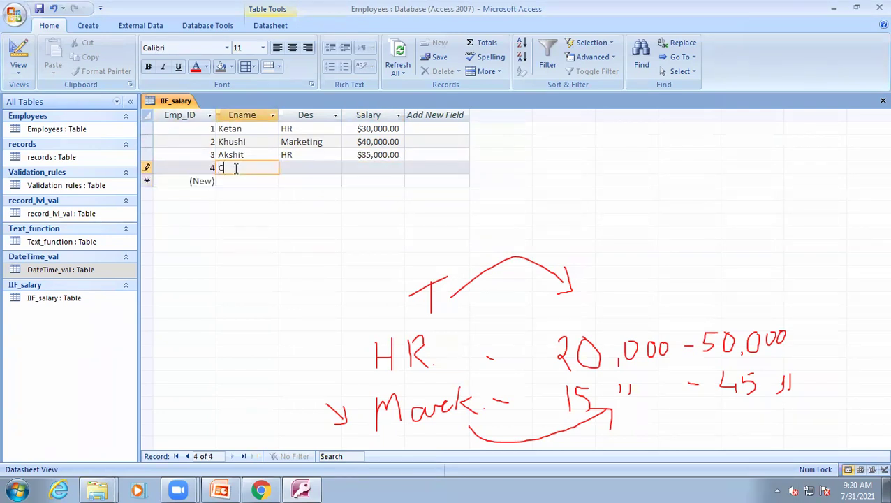
pyautogui.write('hetan')
pyautogui.press('Tab')
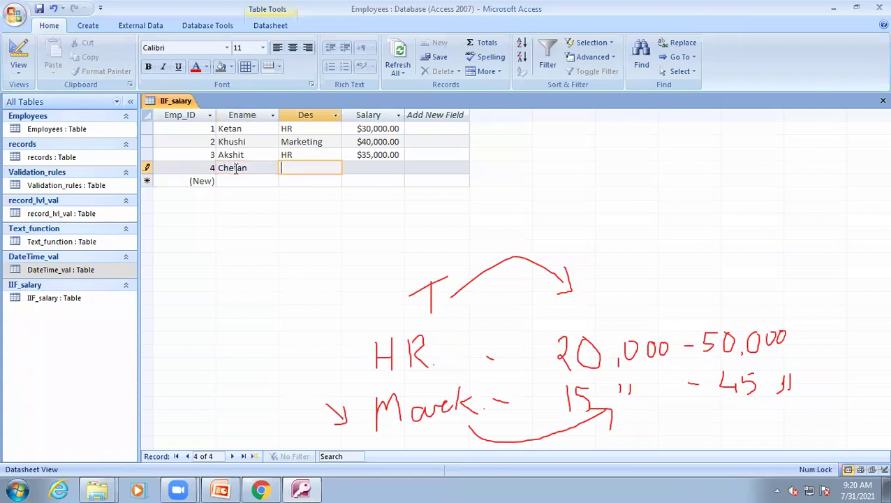
pyautogui.write('HR')
pyautogui.press('Tab')
pyautogui.write('60000')
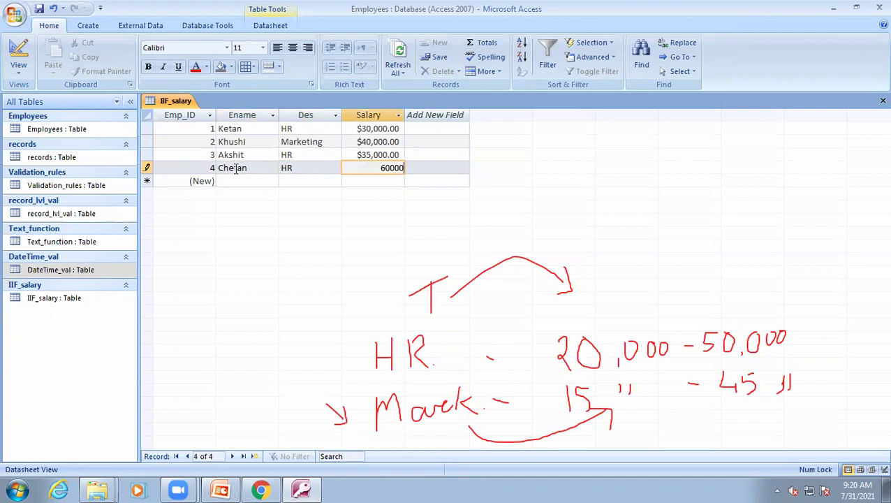
pyautogui.press('Tab')
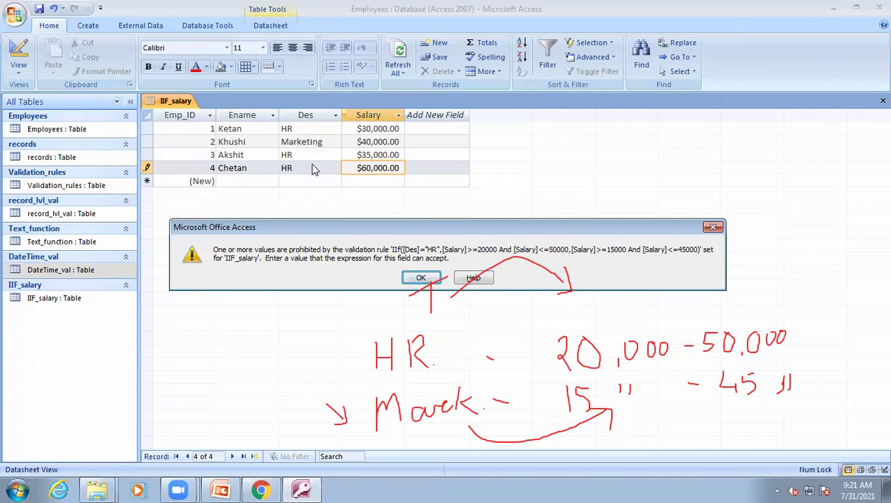
pyautogui.click(421, 278)
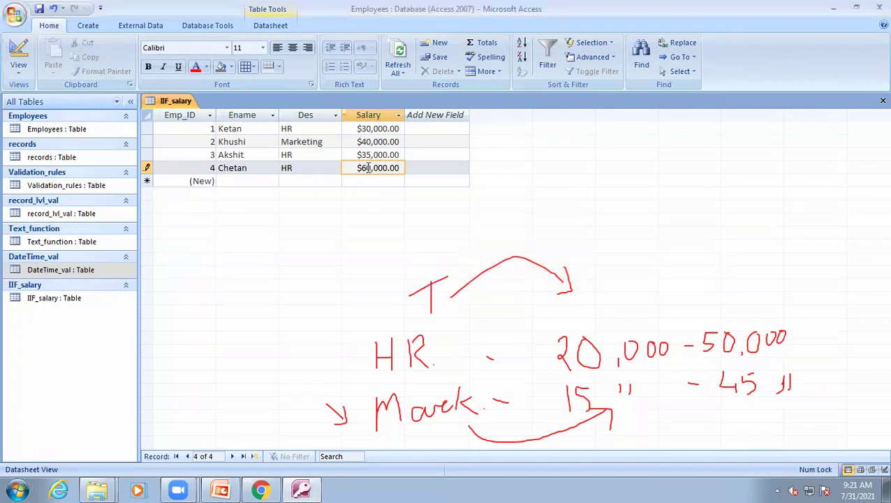
# Correct the fourth record's salary to 40000 and commit the record.
pyautogui.press('BackSpace')
pyautogui.write('4')
pyautogui.click(316, 179)
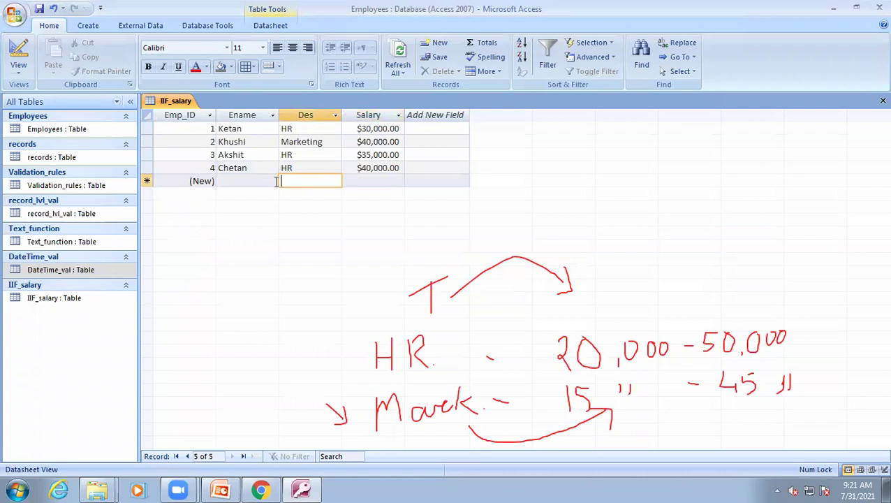
# Try to add a fifth record with designation Marketing and salary 50000, and dismiss the validation message.
pyautogui.write('Mark')
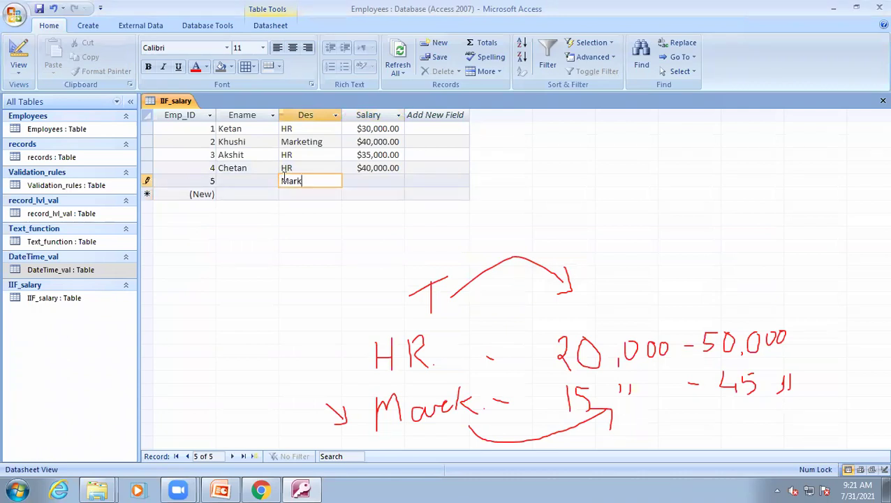
pyautogui.write('eting')
pyautogui.press('Tab')
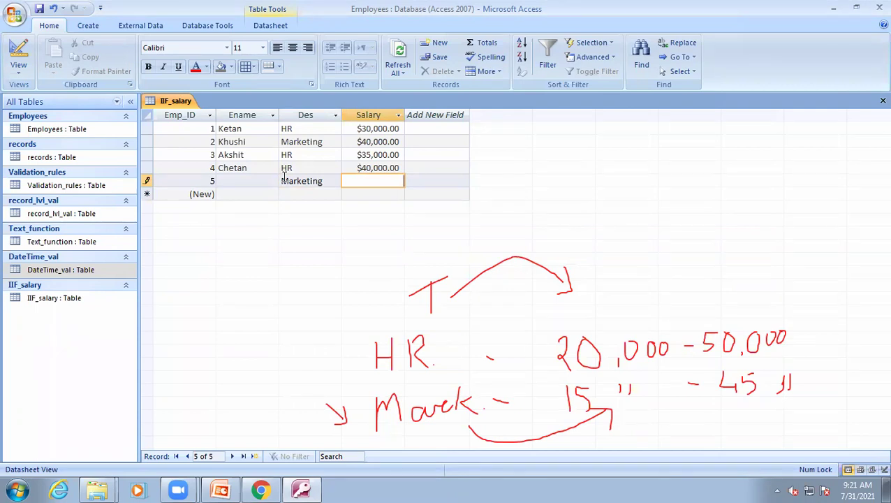
pyautogui.write('50,000')
pyautogui.press('Return')
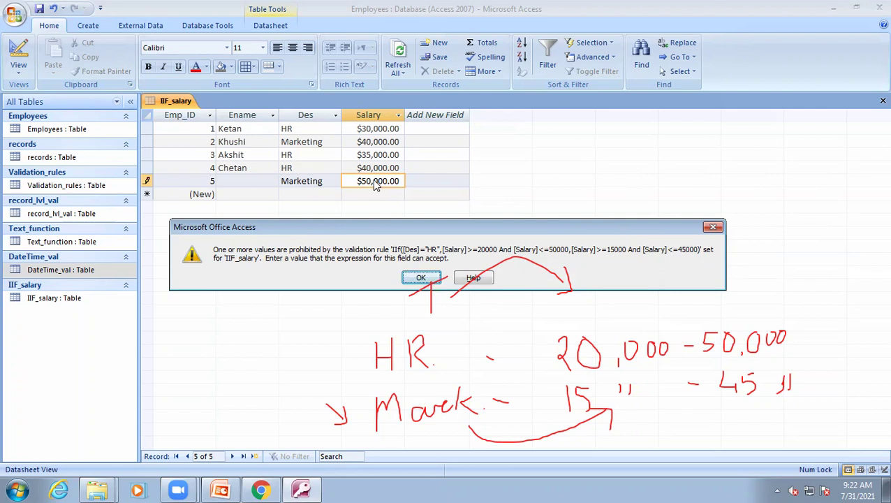
pyautogui.click(423, 278)
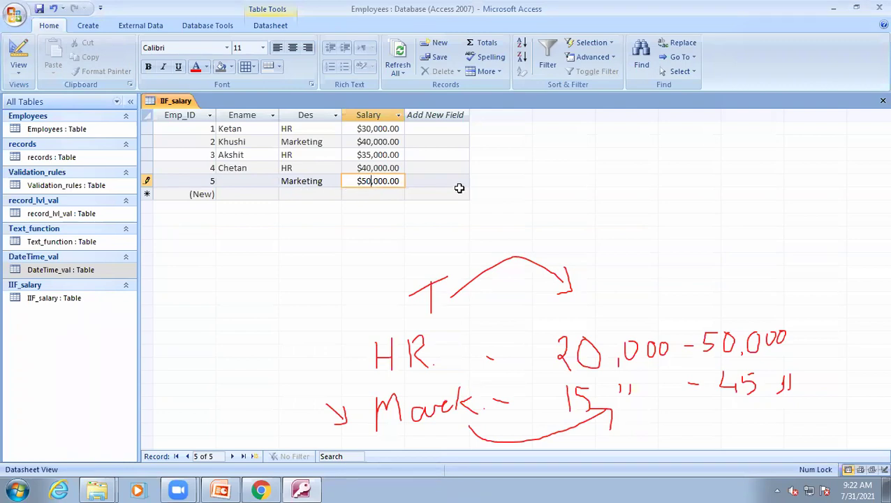
# Set the fifth record's salary to 20000 and commit the record.
pyautogui.press('BackSpace')
pyautogui.press('BackSpace')
pyautogui.press('BackSpace')
pyautogui.write('20')
pyautogui.click(318, 193)
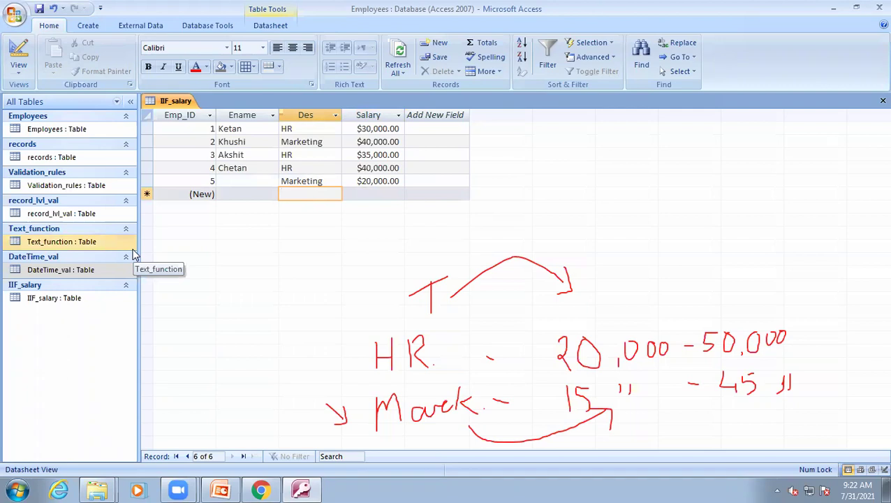
# Open the table's validation rule in the Expression Builder from Design View, examine the IIf expression, and close the builder.
pyautogui.click(18, 55)
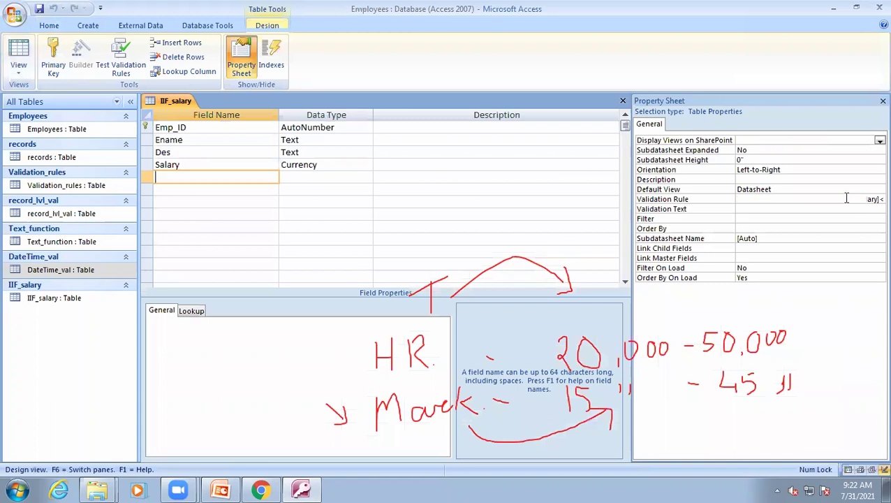
pyautogui.click(876, 200)
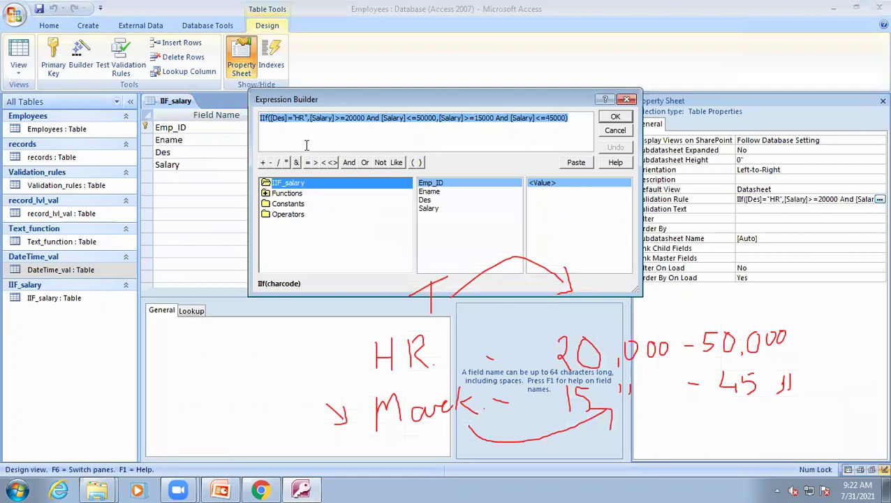
pyautogui.click(306, 144)
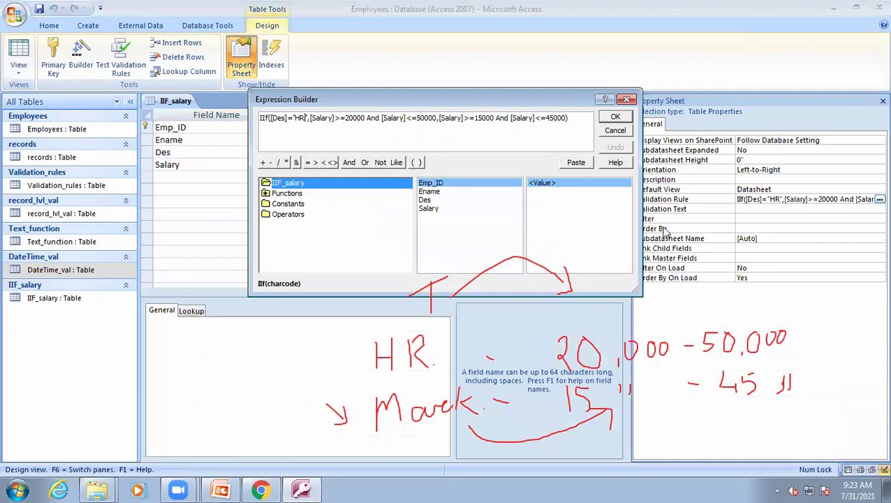
pyautogui.click(741, 77)
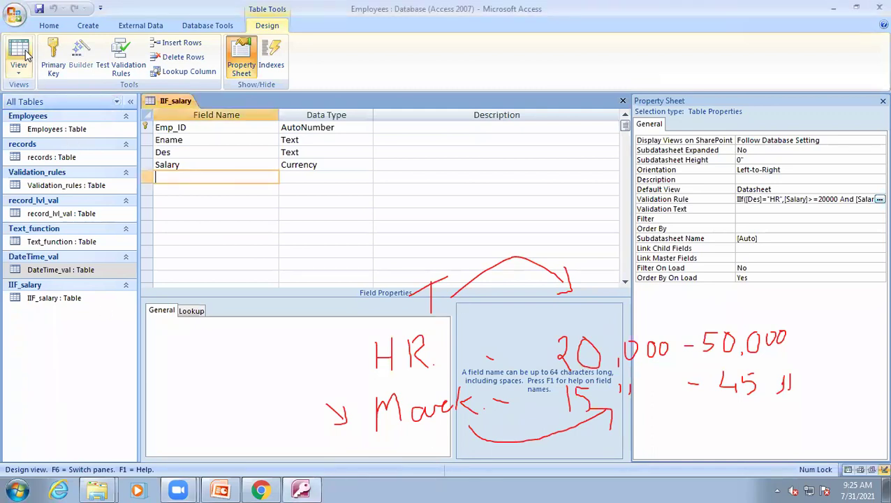
# Return to the datasheet, try to give the sixth record designation Sales and salary 70000, and dismiss the validation message.
pyautogui.click(20, 53)
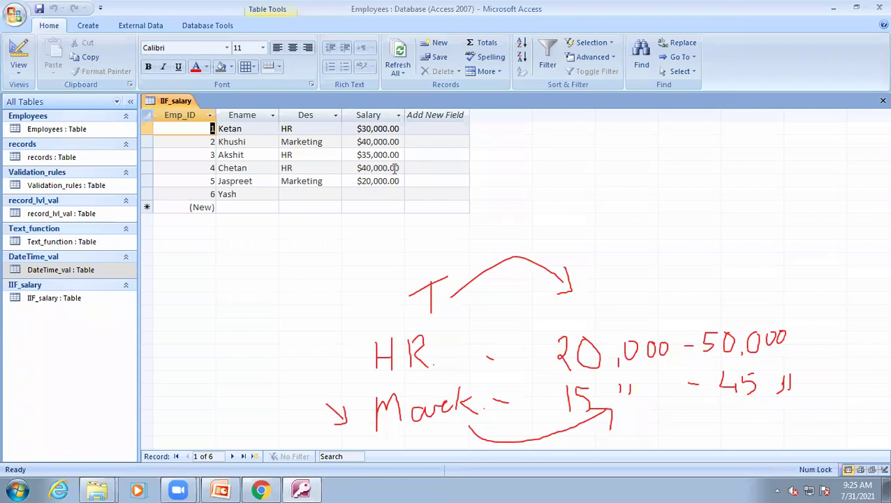
pyautogui.click(291, 196)
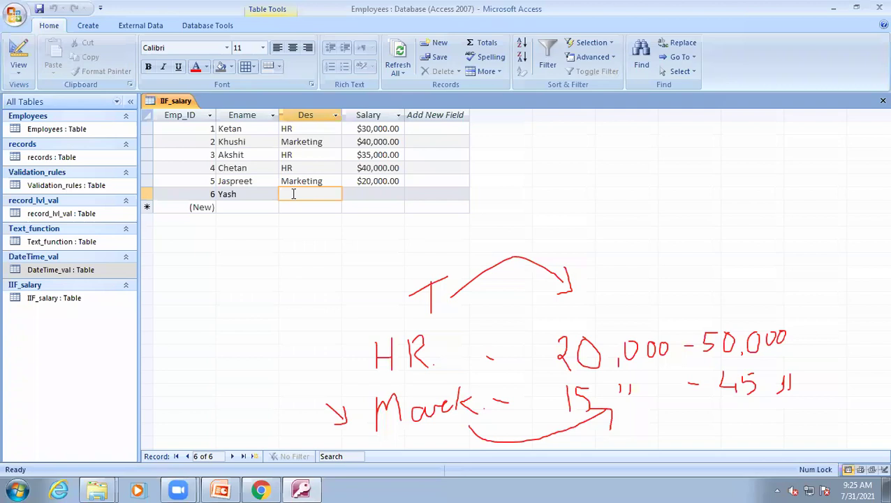
pyautogui.write('Sales')
pyautogui.click(383, 193)
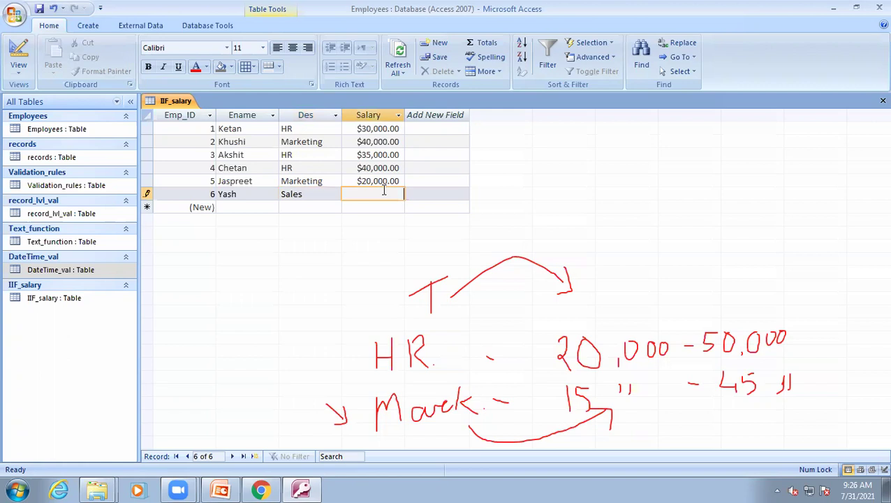
pyautogui.write('70000')
pyautogui.press('Return')
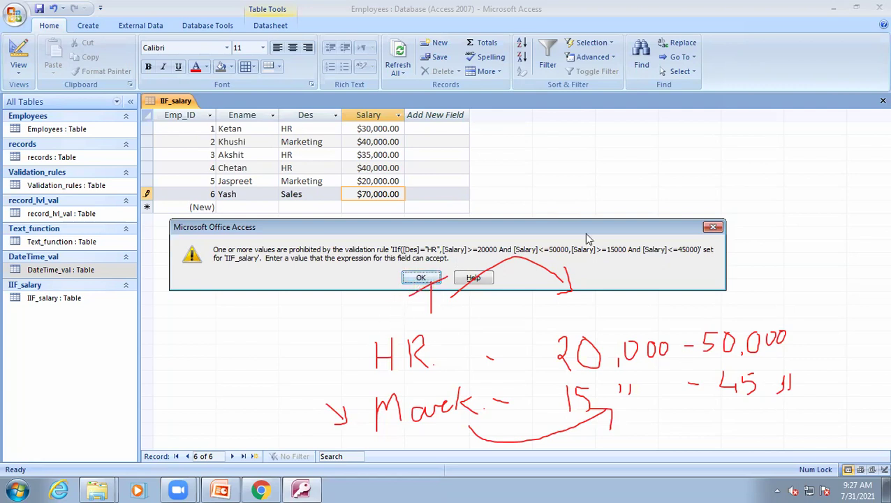
pyautogui.click(712, 227)
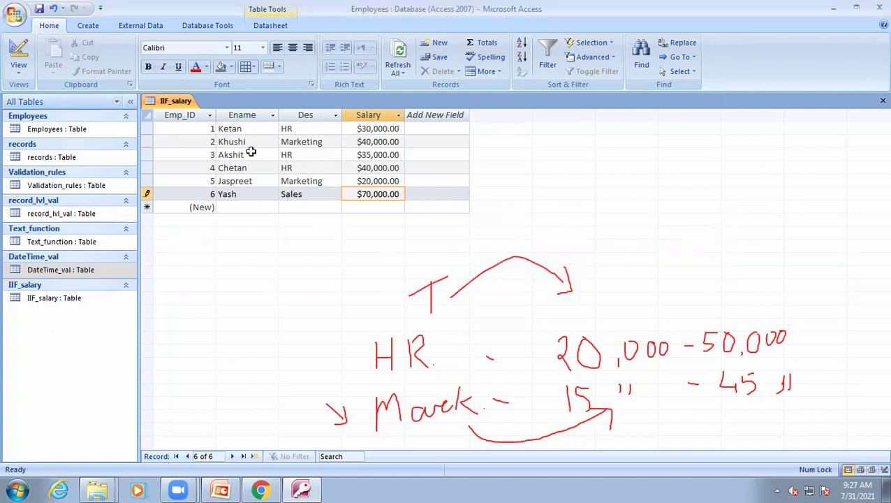
# Set the sixth record's salary to 35000 and commit the record.
pyautogui.click(370, 194)
pyautogui.press('BackSpace')
pyautogui.press('BackSpace')
pyautogui.write('35')
pyautogui.press('Return')
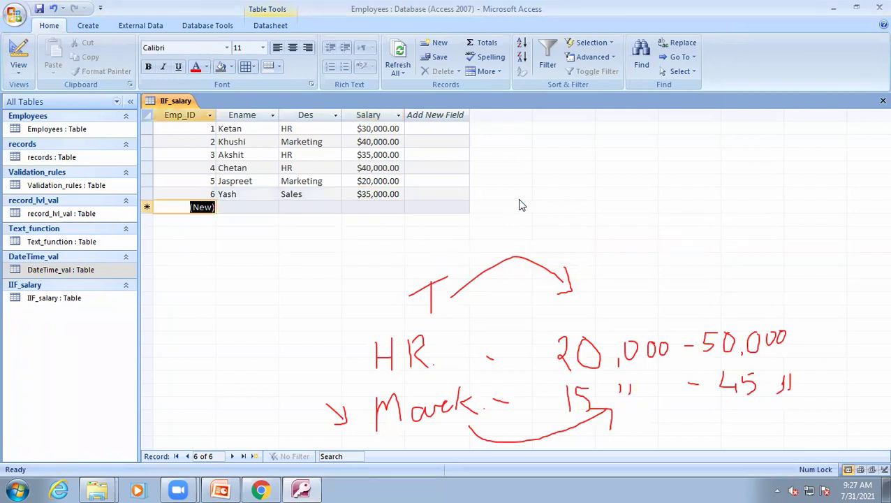
# Reopen the table's validation rule in the Expression Builder and delete its false part, [Salary]>=15000 And [Salary]<=45000.
pyautogui.click(17, 55)
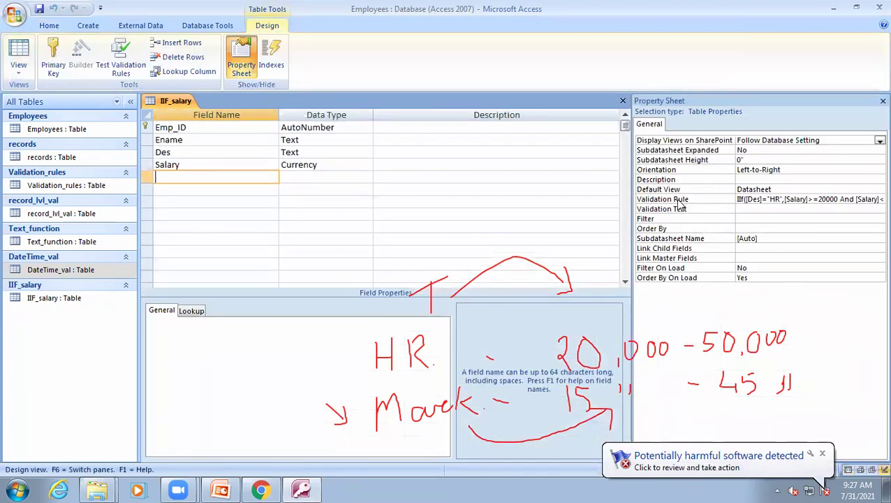
pyautogui.click(872, 200)
pyautogui.click(879, 200)
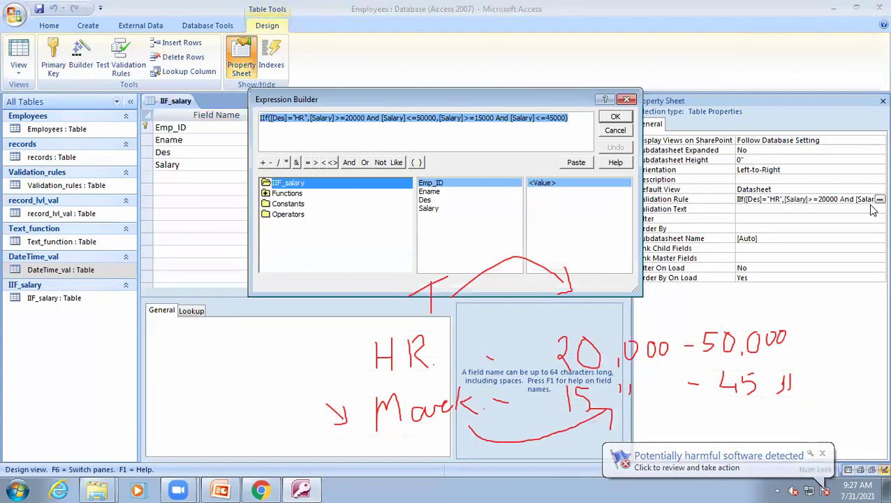
pyautogui.click(370, 142)
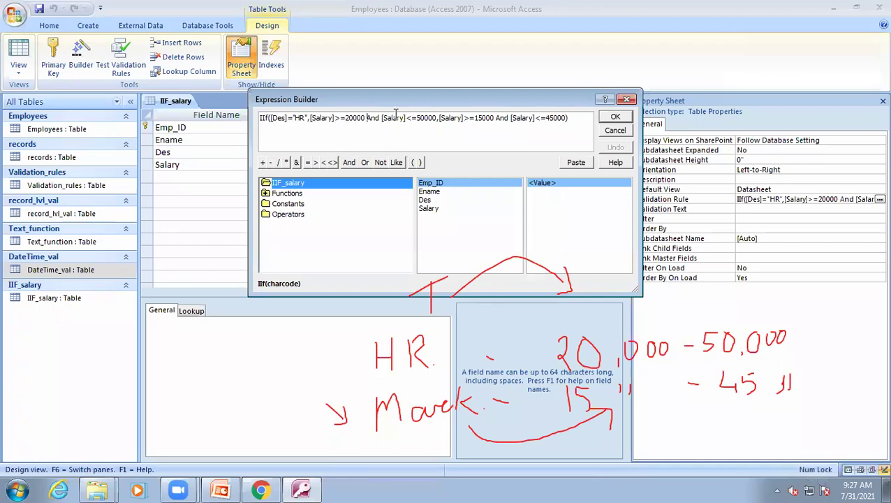
pyautogui.click(440, 120)
pyautogui.moveTo(439, 118); pyautogui.dragTo(569, 120)
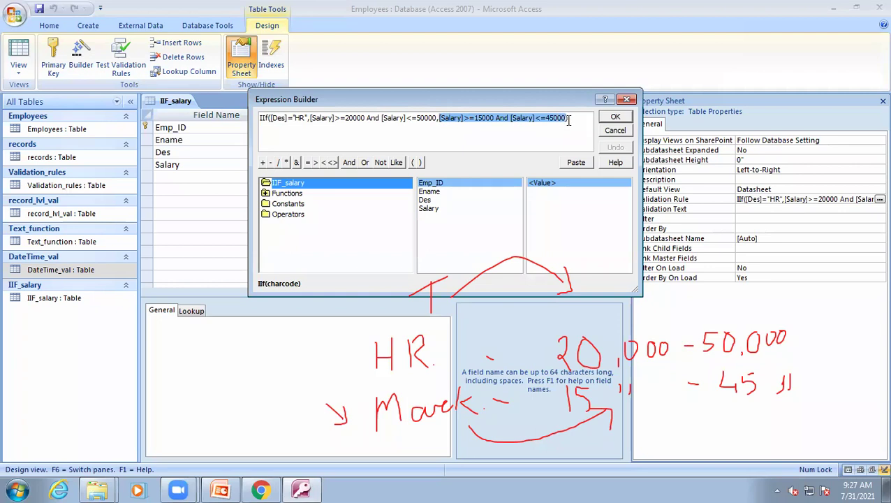
pyautogui.press('Delete')
pyautogui.press('Delete')
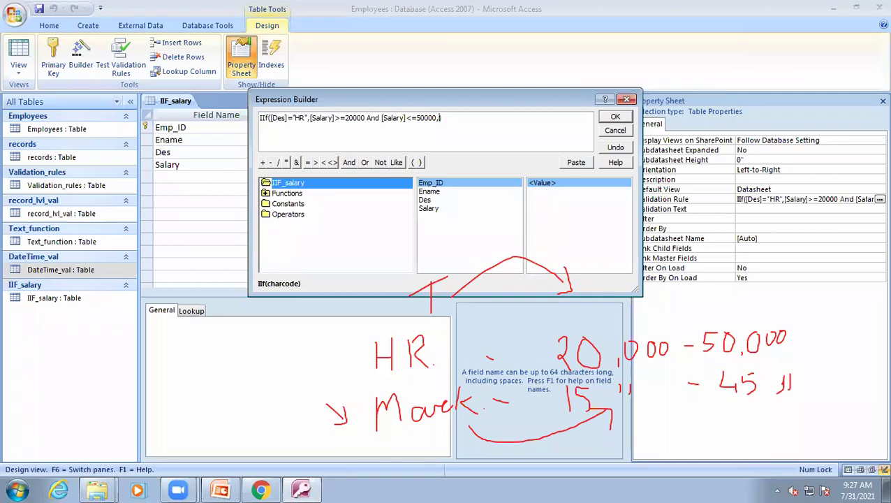
# Start a nested IIF as the rule's false part with the condition [Des]="Marketing".
pyautogui.write(')')
pyautogui.write('II')
pyautogui.write('F(')
pyautogui.write('[]')
pyautogui.write('D')
pyautogui.write('es')
pyautogui.write('=""')
pyautogui.write('Mar')
pyautogui.write('ketin')
pyautogui.write('g')
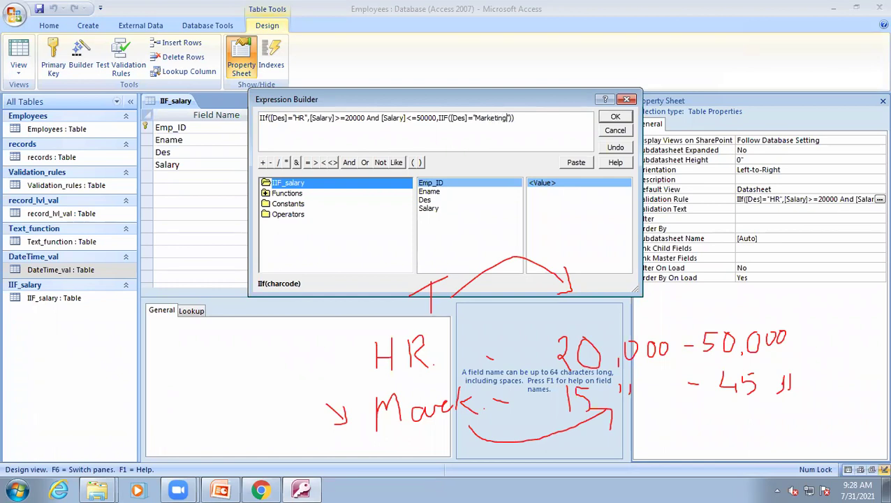
# Add the nested IIF's true part, [Salary]>=15000 and [Salary]<=45000.
pyautogui.write(',')
pyautogui.write('[]')
pyautogui.write('Salary')
pyautogui.write('>')
pyautogui.write('=15')
pyautogui.write('000)')
pyautogui.write(' and')
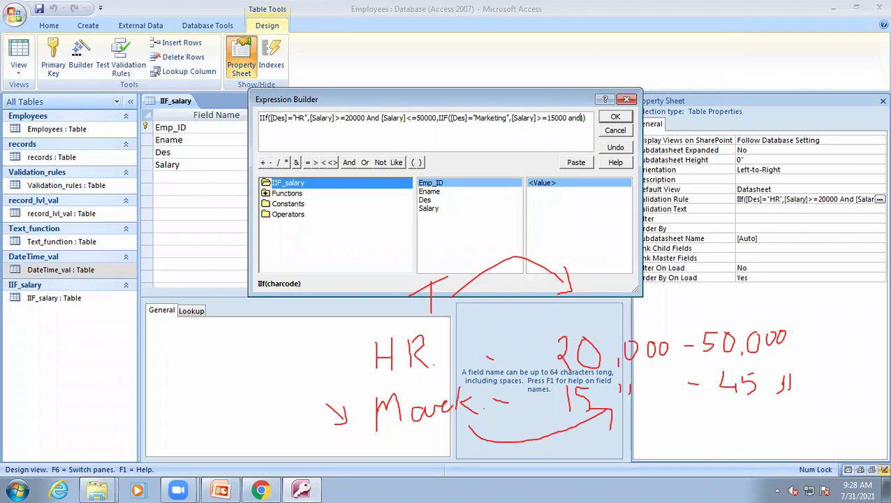
pyautogui.write(' II')
pyautogui.write('Salary')
pyautogui.write('<=45000')
# Append [Salary]>=30000 to the rule as the condition for all other designations.
pyautogui.write(',')
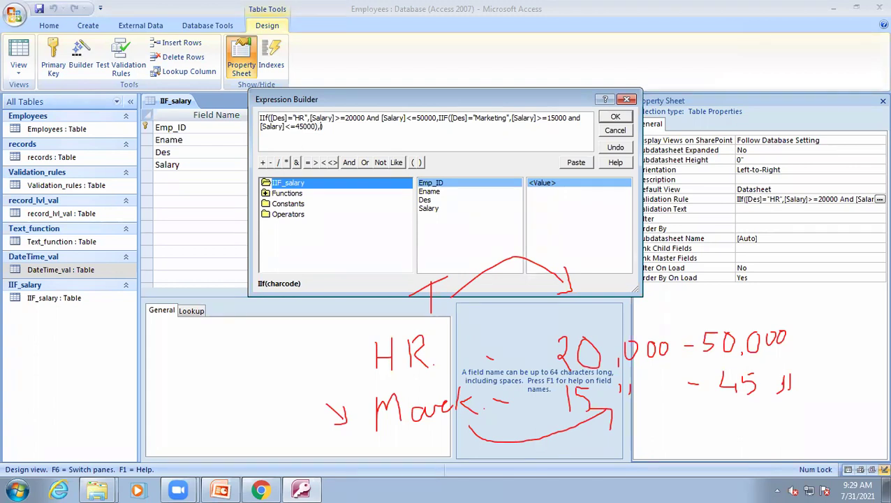
pyautogui.write(')')
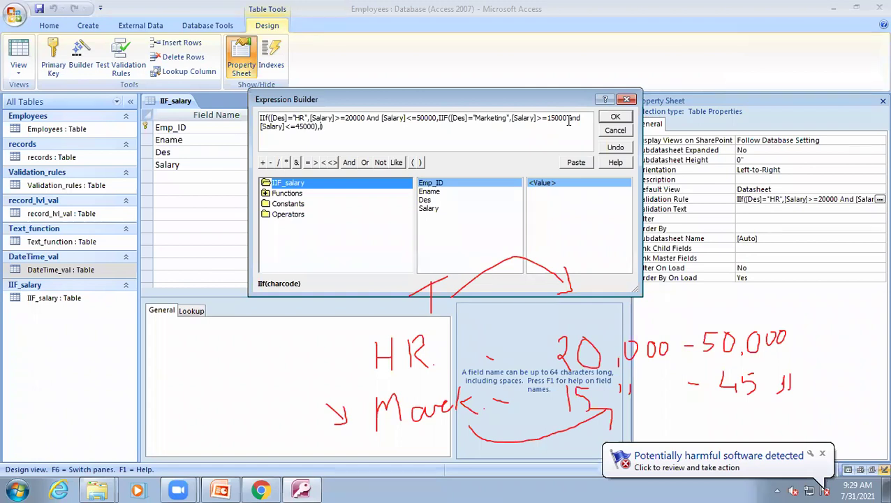
pyautogui.write('[S')
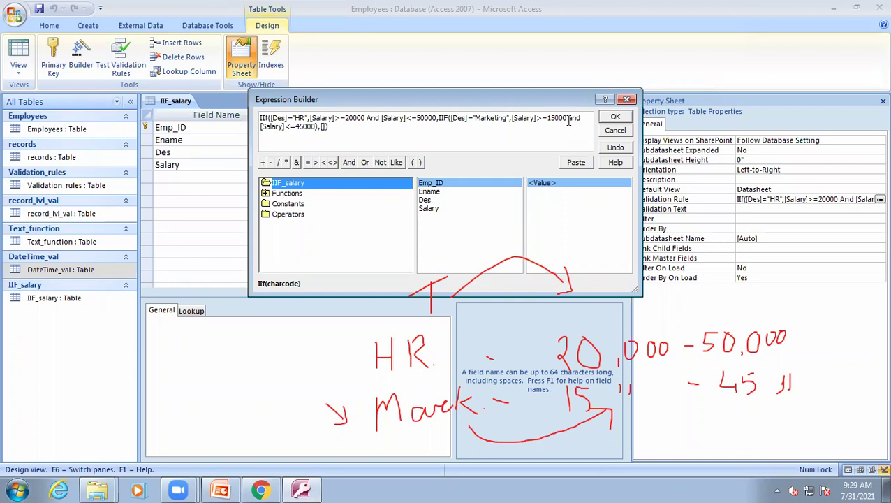
pyautogui.write('Salary]>=30000')
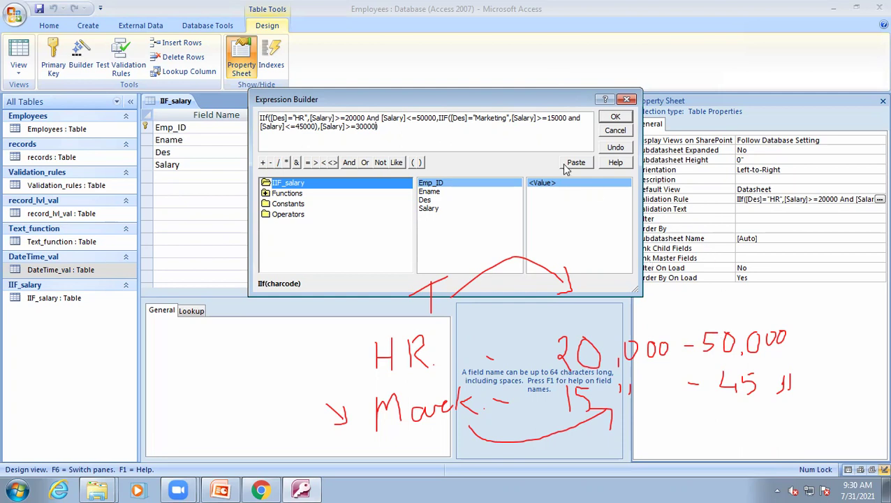
# Try to apply the nested validation rule to the table, and dismiss the message.
pyautogui.click(623, 118)
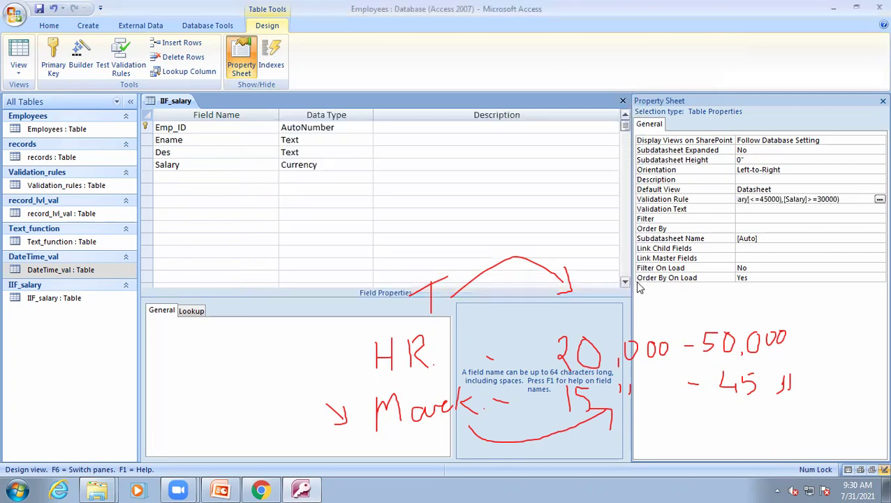
pyautogui.click(642, 288)
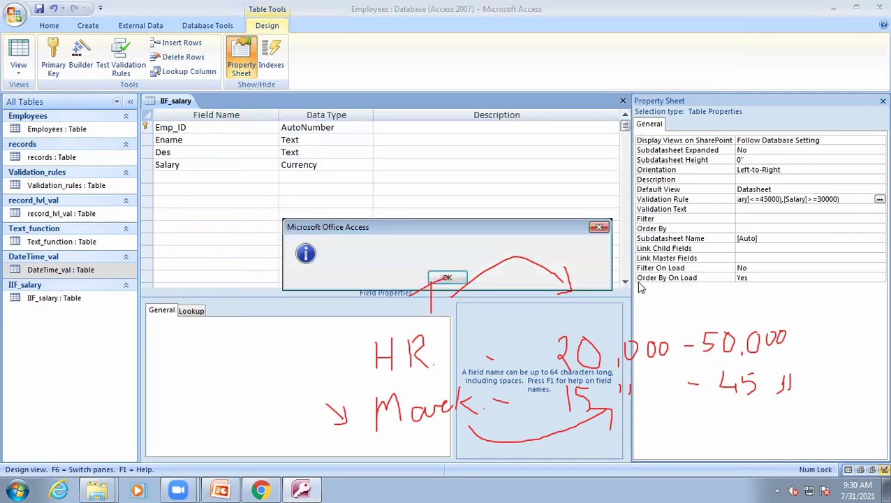
pyautogui.click(451, 278)
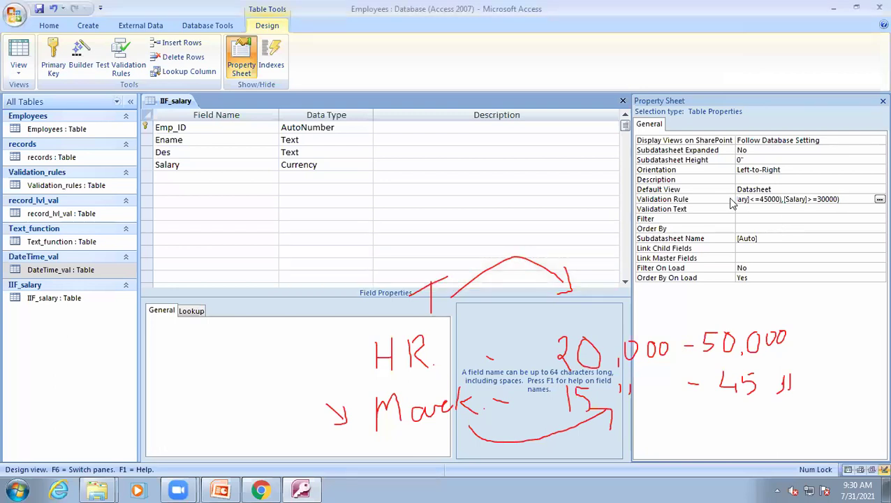
# Move the nested IIF's closing parenthesis from after 45000 to the end of the expression and accept the rule.
pyautogui.click(880, 199)
pyautogui.click(441, 135)
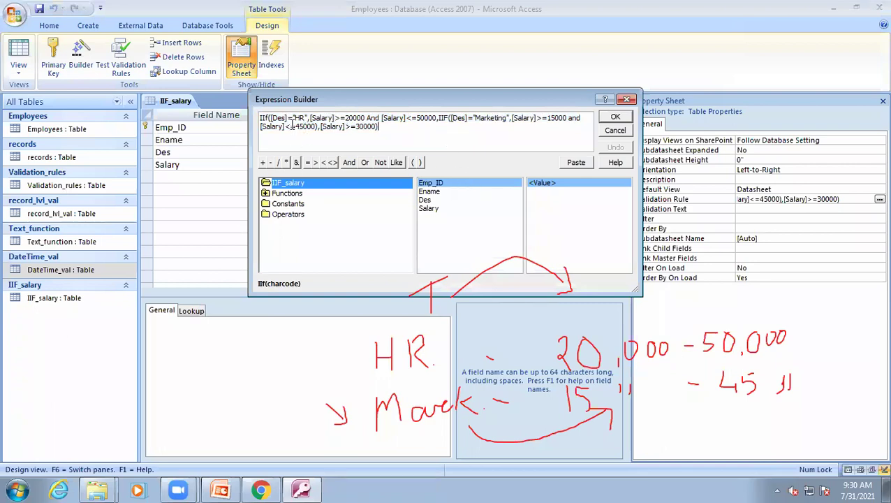
pyautogui.click(440, 120)
pyautogui.press('BackSpace')
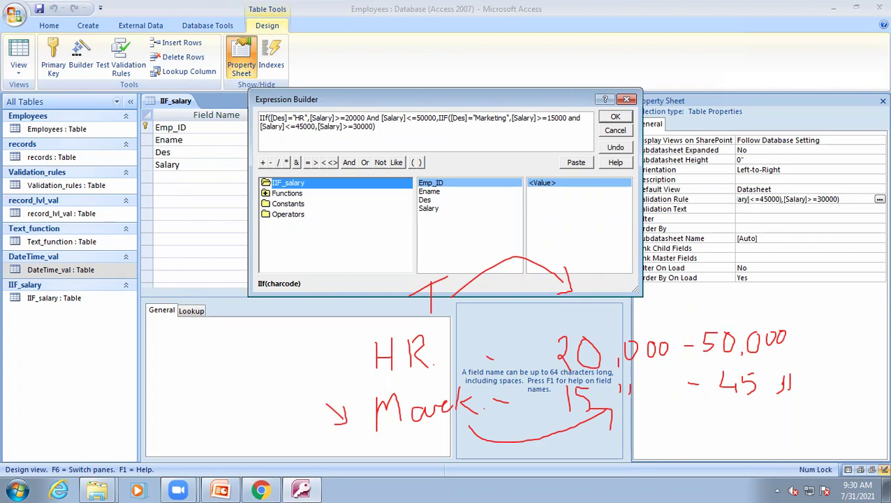
pyautogui.click(373, 127)
pyautogui.write(')')
pyautogui.click(602, 117)
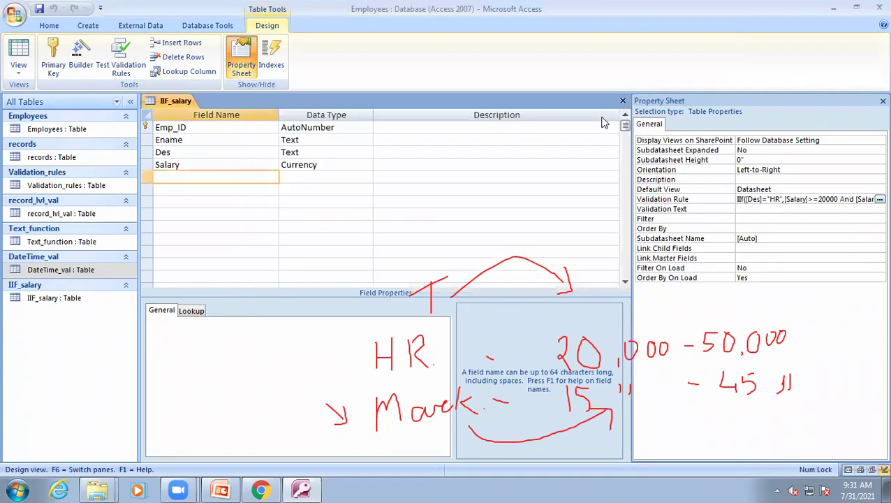
# Save the table, testing the existing data against the new rule, and return to the datasheet.
pyautogui.hotkey('ctrl', 's')
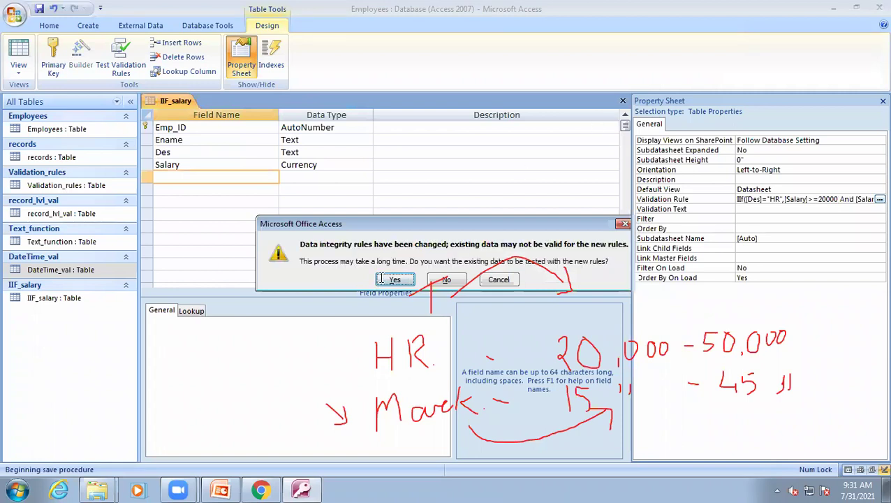
pyautogui.click(382, 280)
pyautogui.click(18, 70)
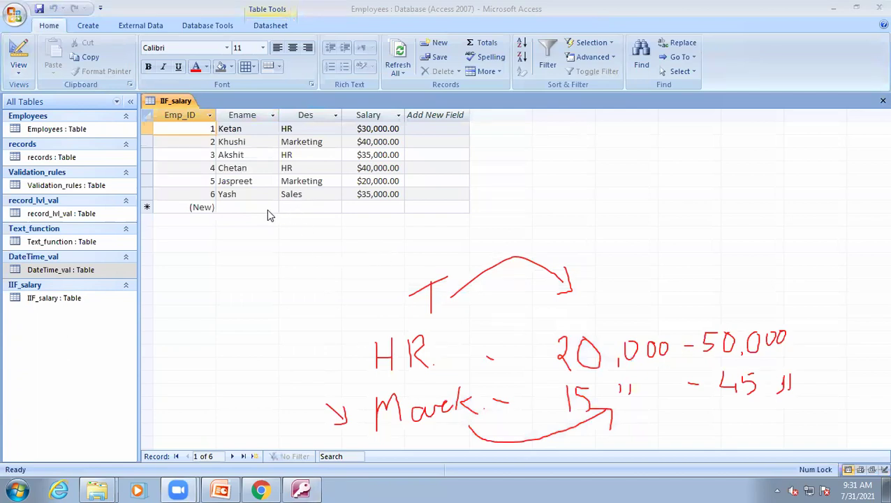
# Try to add a record with an employee name, designation HR and salary 55000, and dismiss the message.
pyautogui.click(241, 197)
pyautogui.click(244, 207)
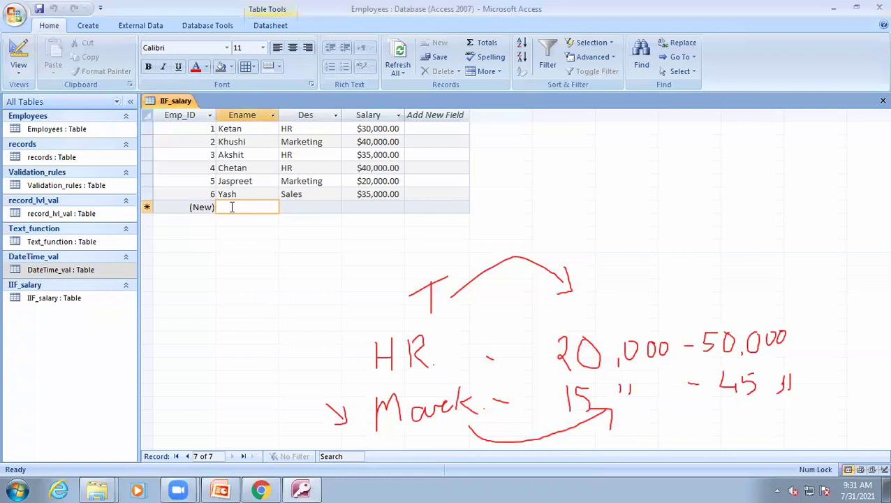
pyautogui.write('Anurag')
pyautogui.press('Tab')
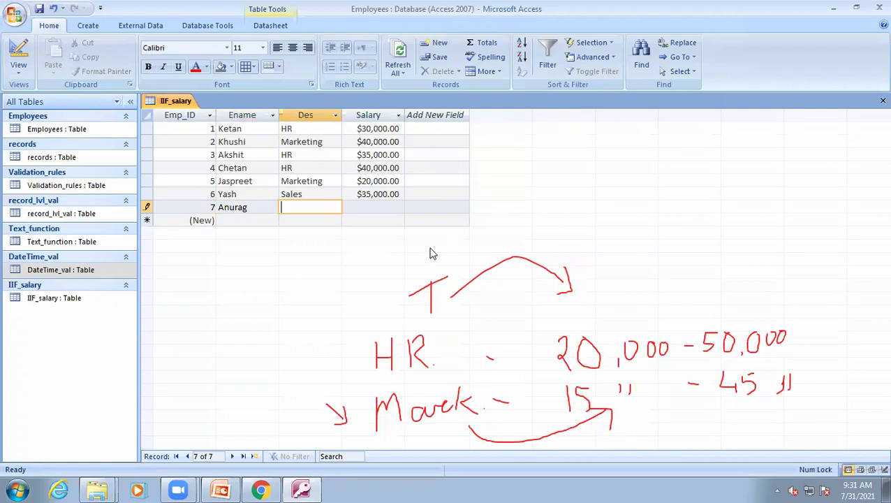
pyautogui.write('HR')
pyautogui.press('Tab')
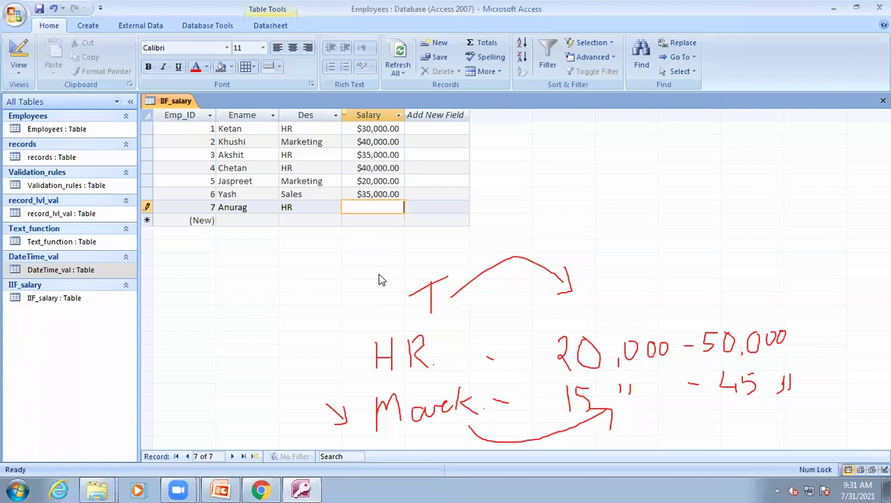
pyautogui.write('55000')
pyautogui.press('Return')
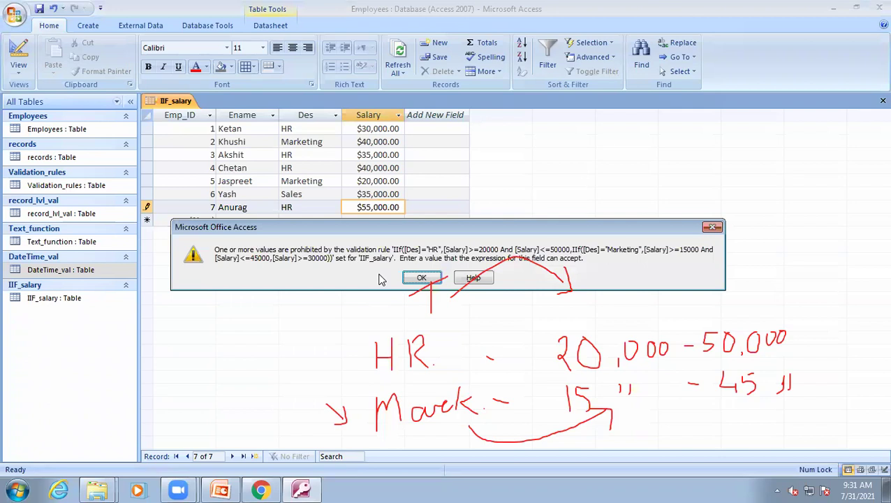
pyautogui.click(423, 277)
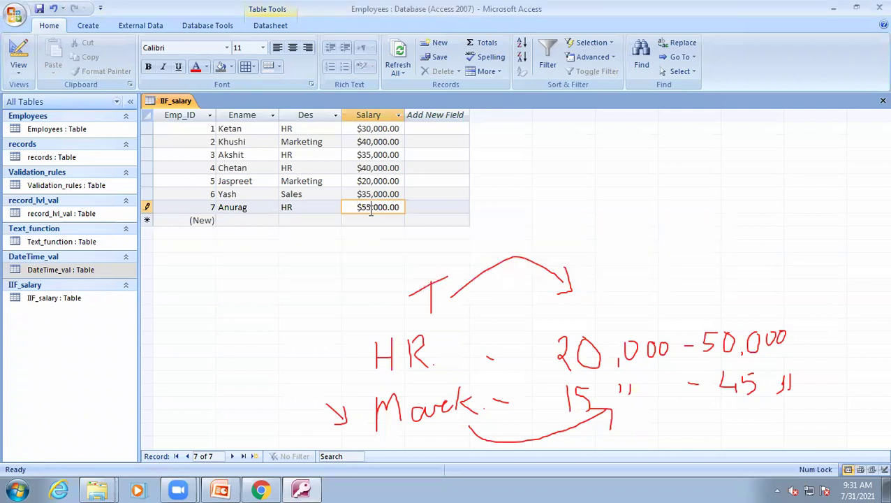
# Set the new HR record's salary to 45000 and save the record.
pyautogui.press('BackSpace')
pyautogui.write('4')
pyautogui.click(307, 219)
# Try to add a record with an employee name, designation Marketing and salary 50000, and dismiss the message.
pyautogui.click(240, 221)
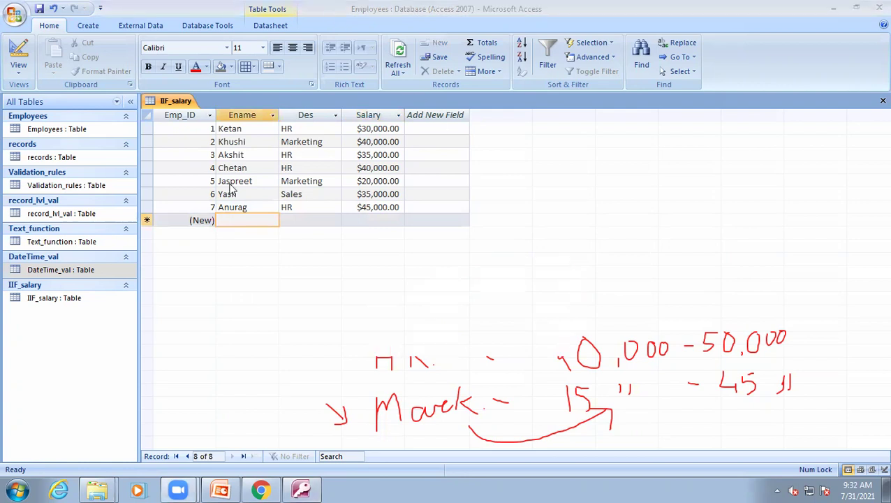
pyautogui.write('A')
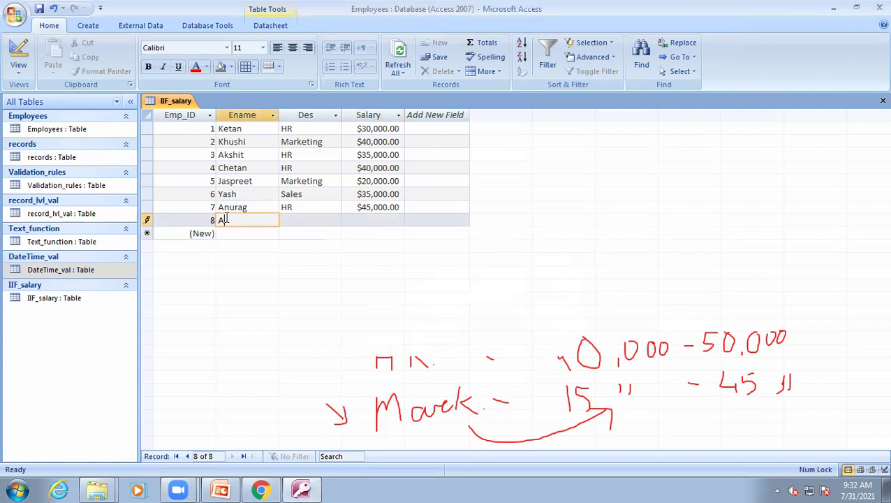
pyautogui.write('shijeet')
pyautogui.click(303, 220)
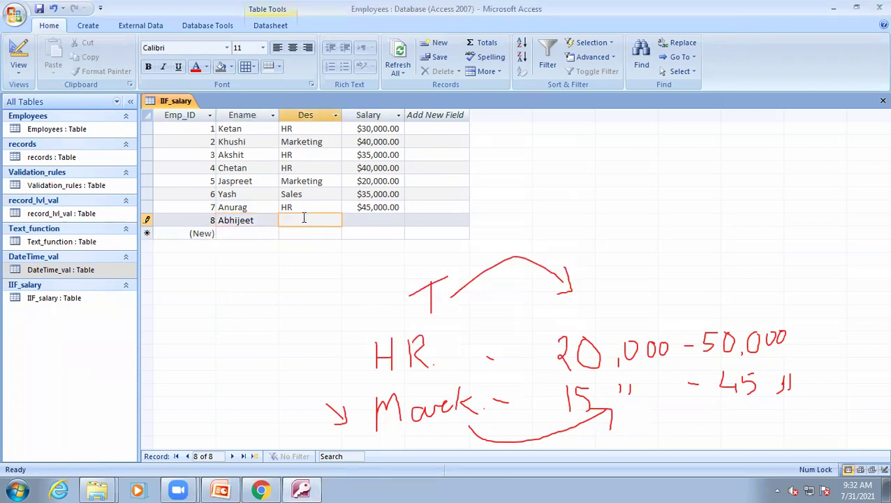
pyautogui.write('Marketing')
pyautogui.click(378, 220)
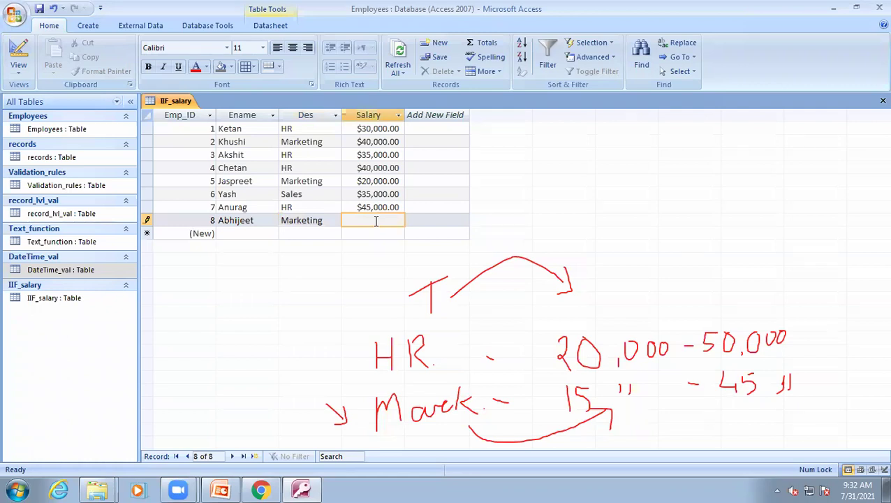
pyautogui.write('50000')
pyautogui.press('Return')
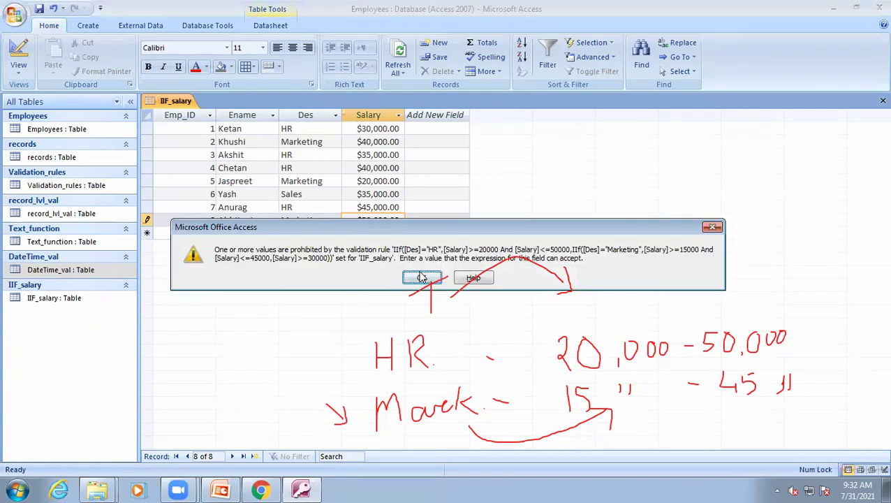
pyautogui.click(422, 277)
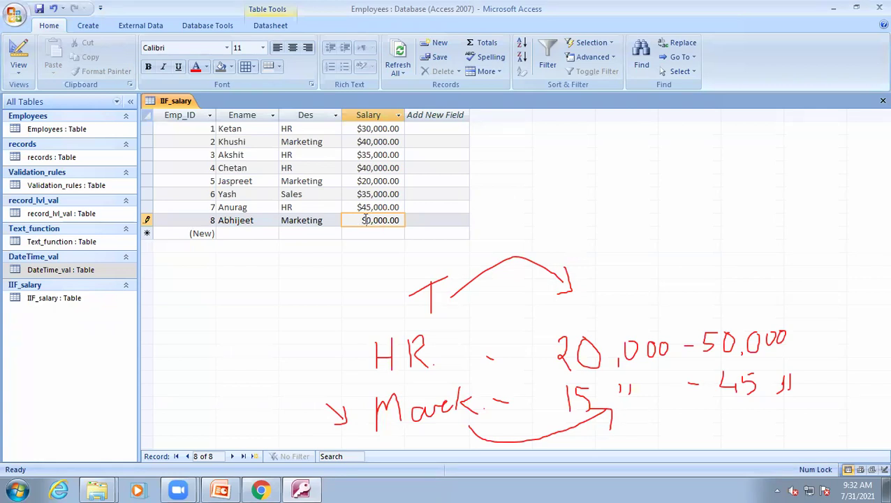
# Set the new Marketing record's salary to 40000 and save the record.
pyautogui.click(286, 234)
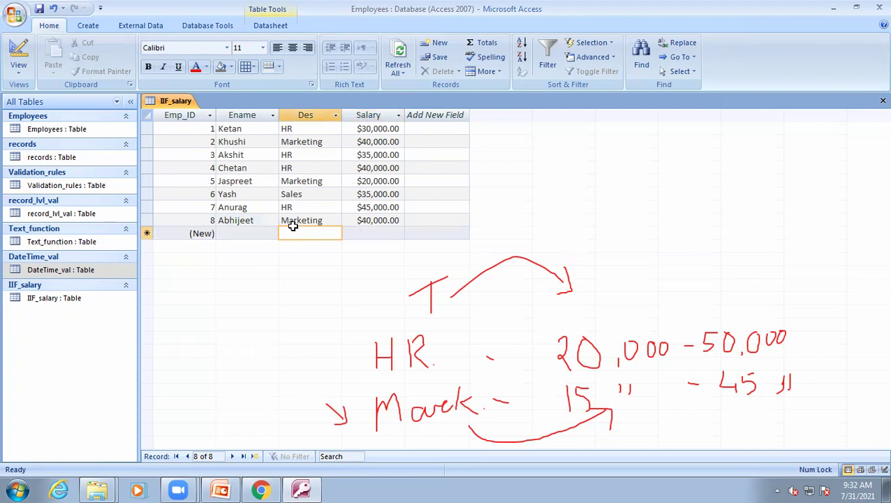
pyautogui.click(295, 220)
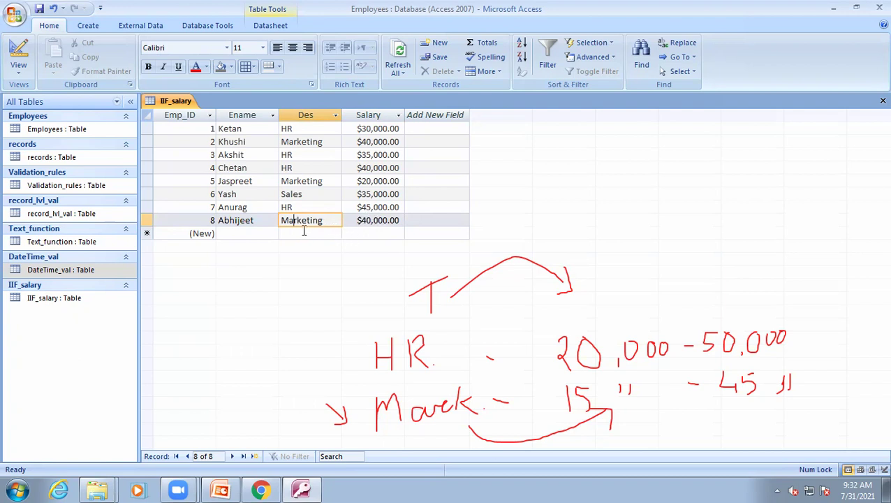
# Try to add a record with an employee name, designation Sales and salary 25000, and dismiss the message.
pyautogui.click(254, 233)
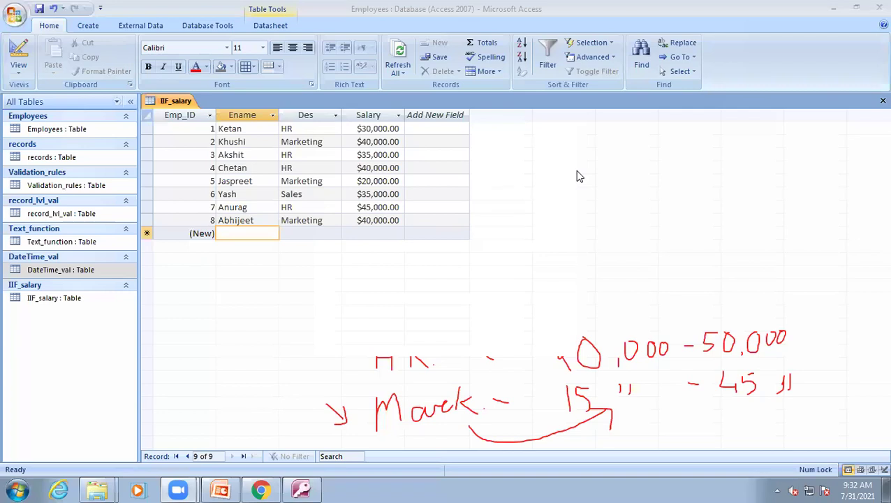
pyautogui.click(228, 235)
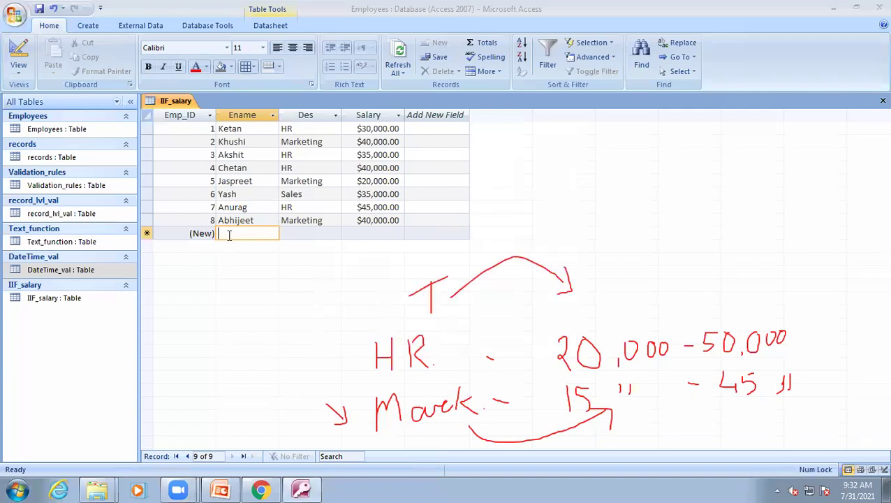
pyautogui.write('H')
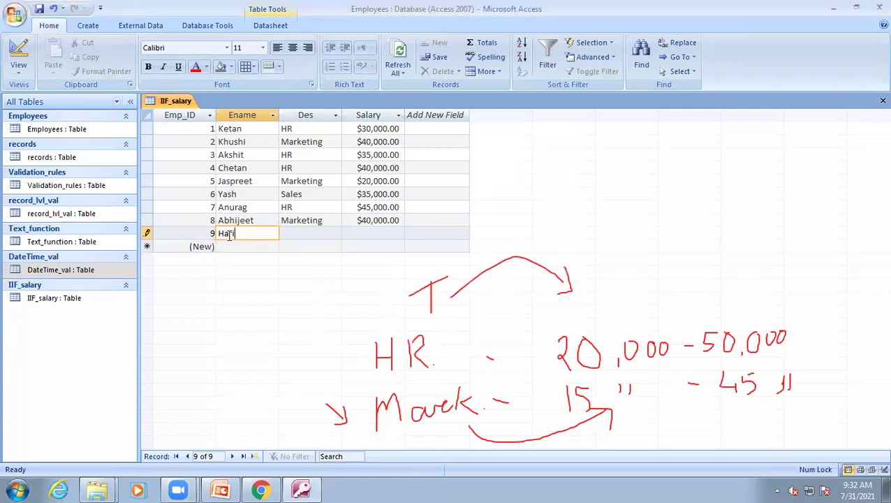
pyautogui.write('ariswaroop')
pyautogui.press('Tab')
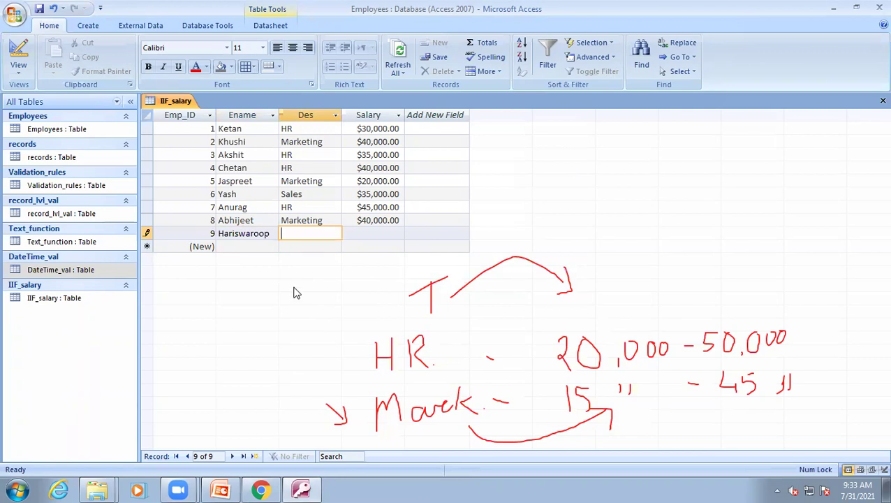
pyautogui.write('Sales')
pyautogui.click(368, 232)
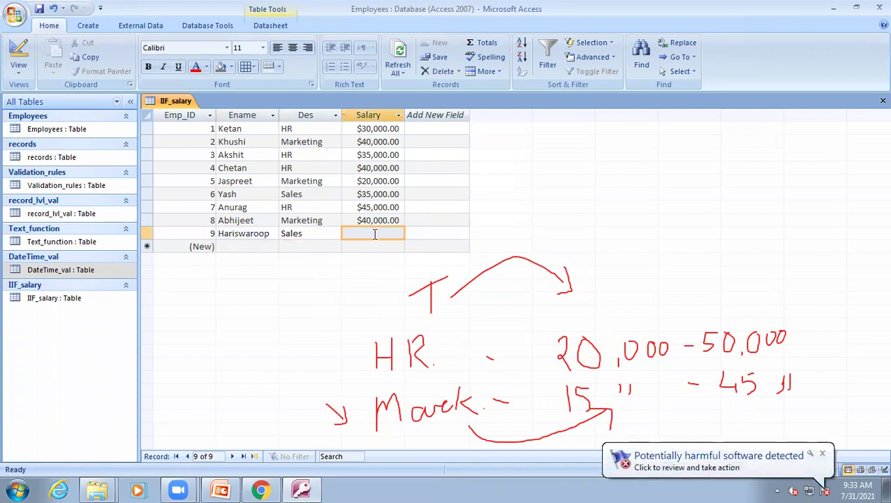
pyautogui.click(374, 234)
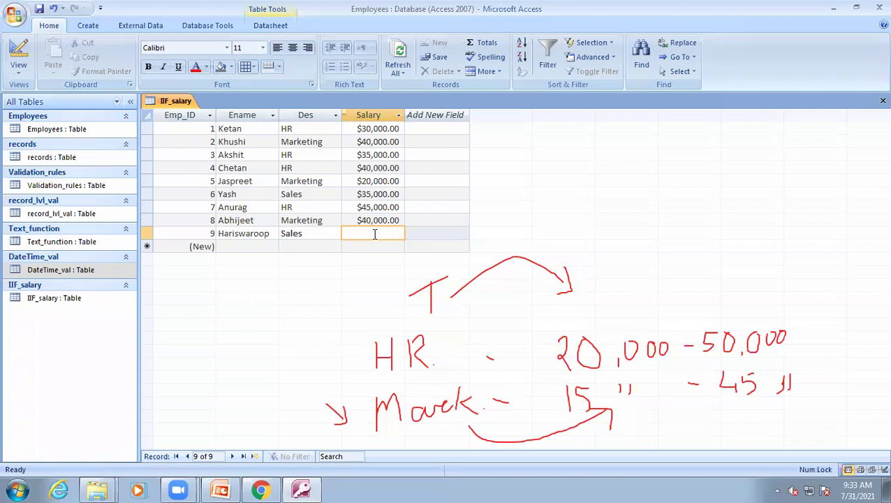
pyautogui.write('25000')
pyautogui.press('Return')
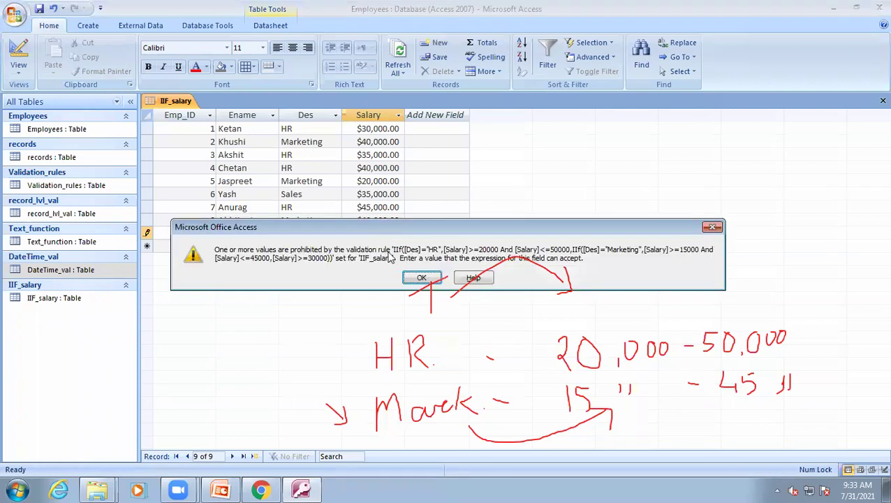
pyautogui.click(433, 278)
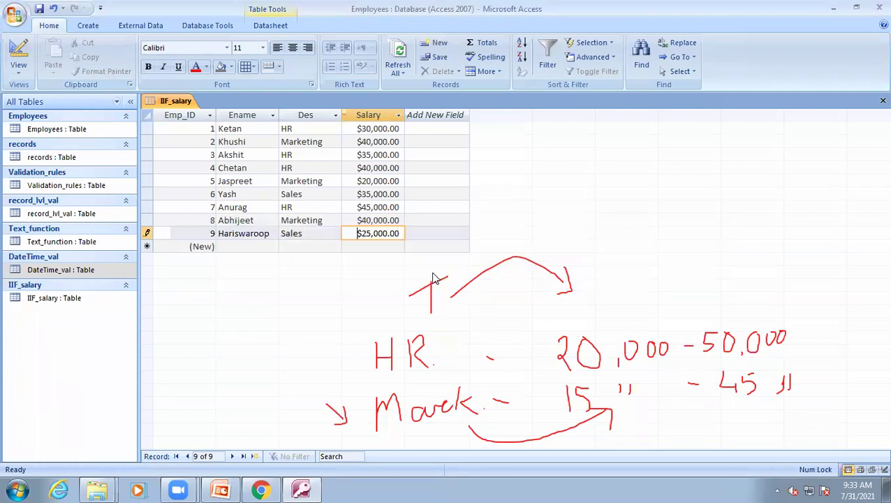
# Set the new Sales record's salary to 80000 and save the record.
pyautogui.click(374, 235)
pyautogui.press('BackSpace')
pyautogui.press('BackSpace')
pyautogui.write('45')
pyautogui.press('Down')
pyautogui.press('BackSpace')
pyautogui.press('BackSpace')
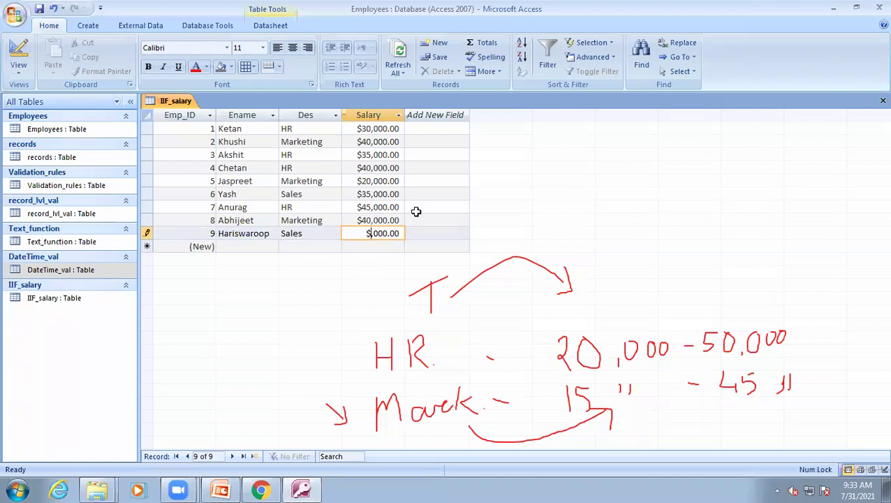
pyautogui.write('80')
pyautogui.click(355, 246)
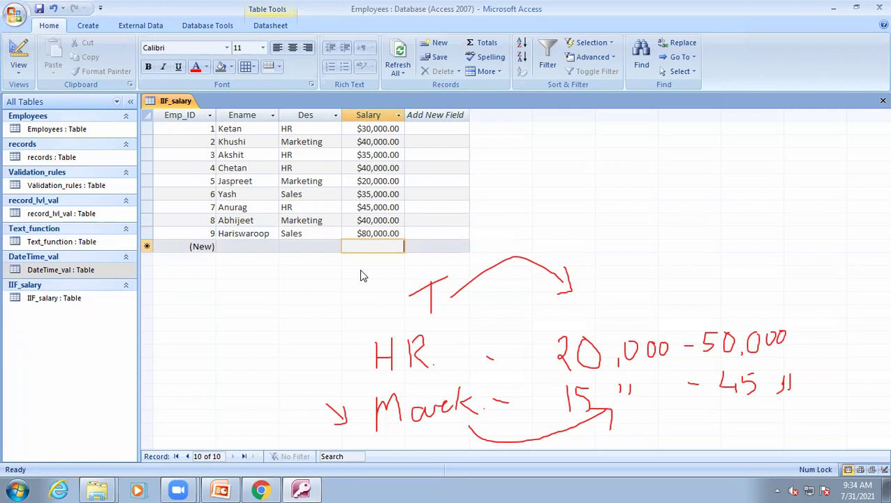
# Open the table's validation rule in the Expression Builder from Design view, review the nested IIF conditions, and close the builder.
pyautogui.click(19, 64)
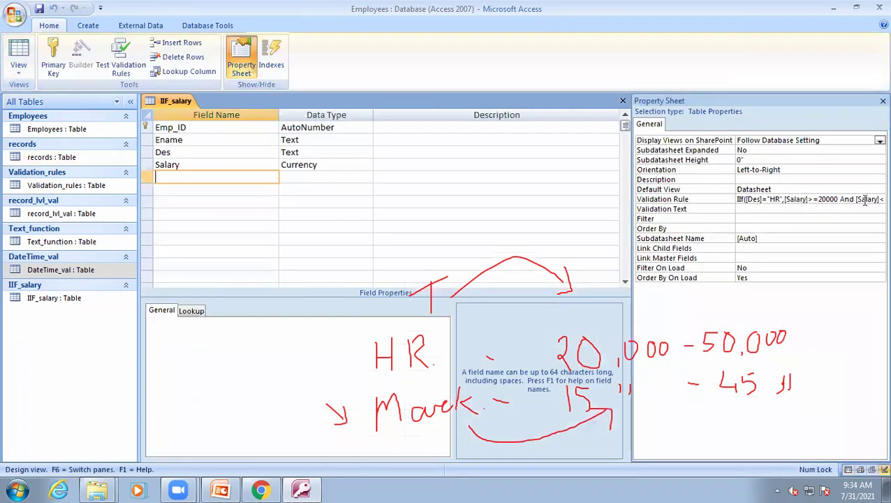
pyautogui.click(865, 201)
pyautogui.click(878, 200)
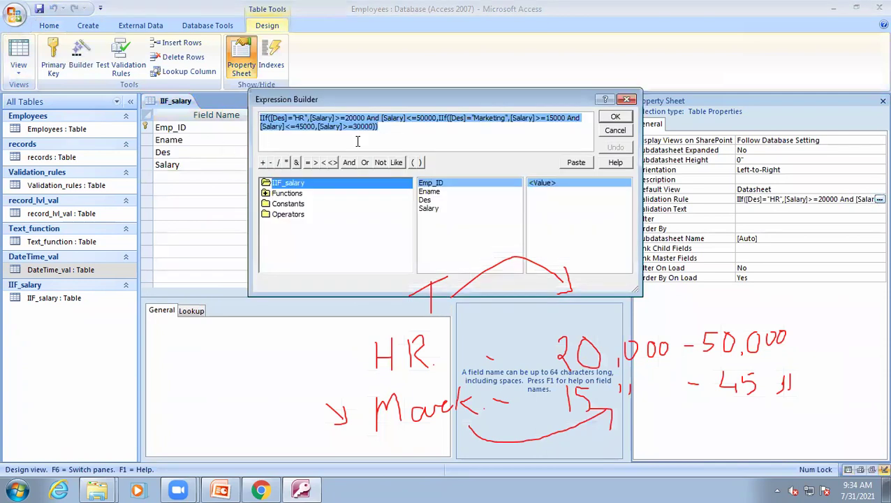
pyautogui.click(332, 142)
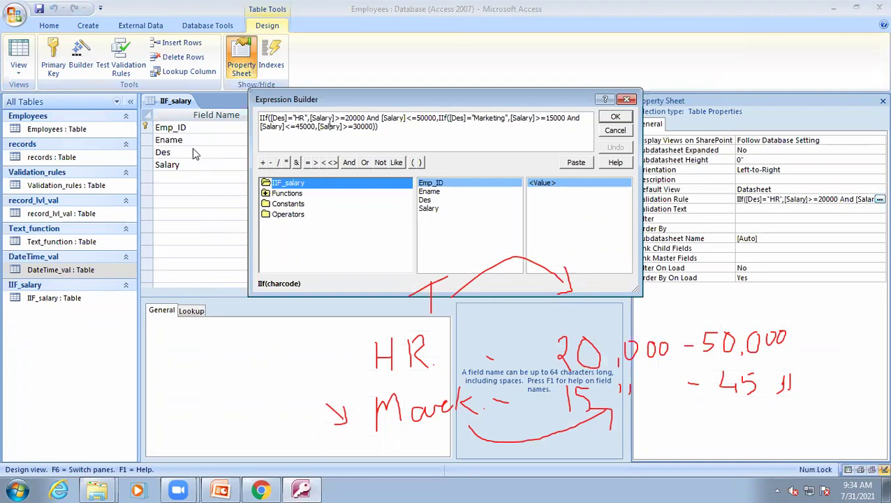
pyautogui.moveTo(484, 100); pyautogui.dragTo(506, 97)
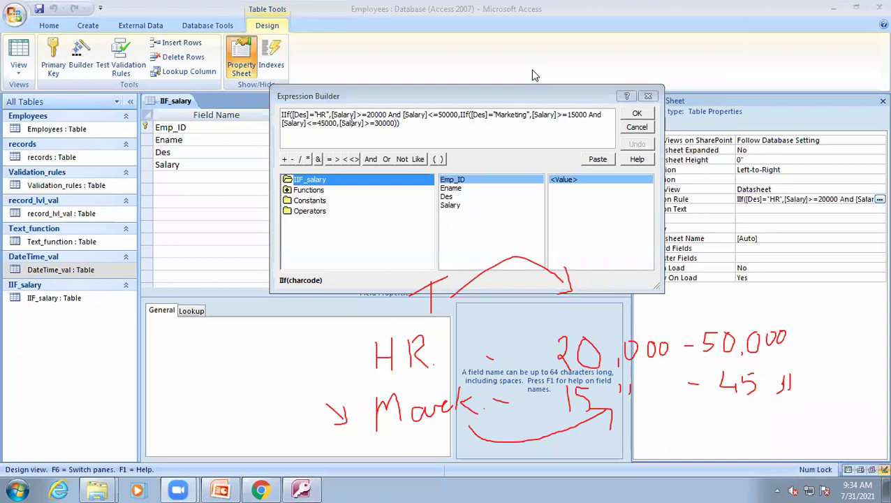
pyautogui.moveTo(396, 442); pyautogui.dragTo(372, 473)
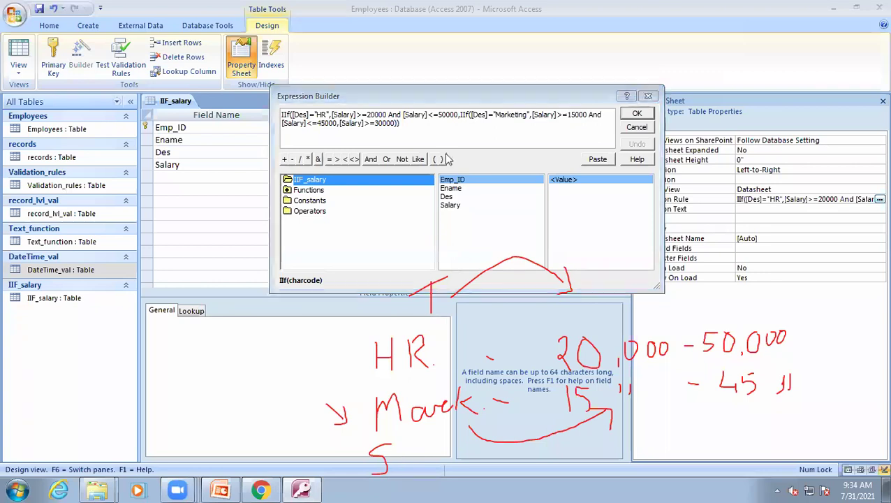
pyautogui.click(637, 113)
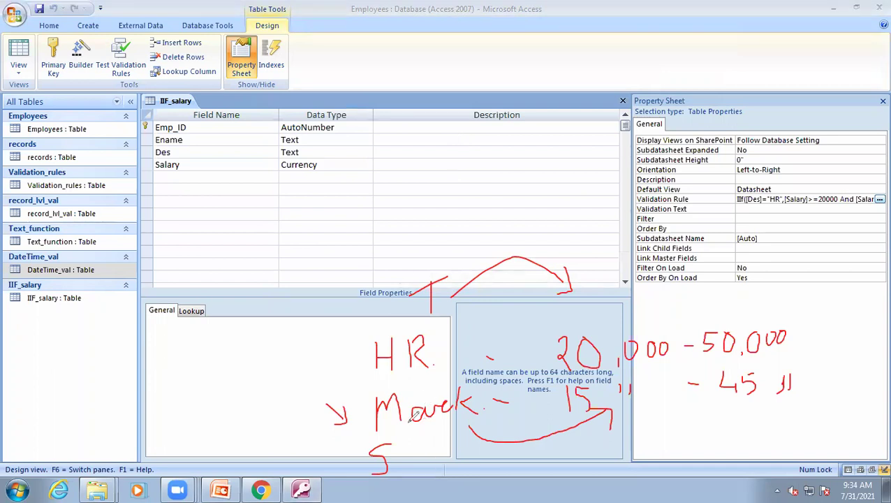
pyautogui.click(409, 450)
pyautogui.moveTo(426, 427)
pyautogui.mouseDown()
pyautogui.moveTo(453, 449)
pyautogui.moveTo(461, 437)
pyautogui.moveTo(462, 452)
pyautogui.moveTo(520, 451)
pyautogui.mouseUp()
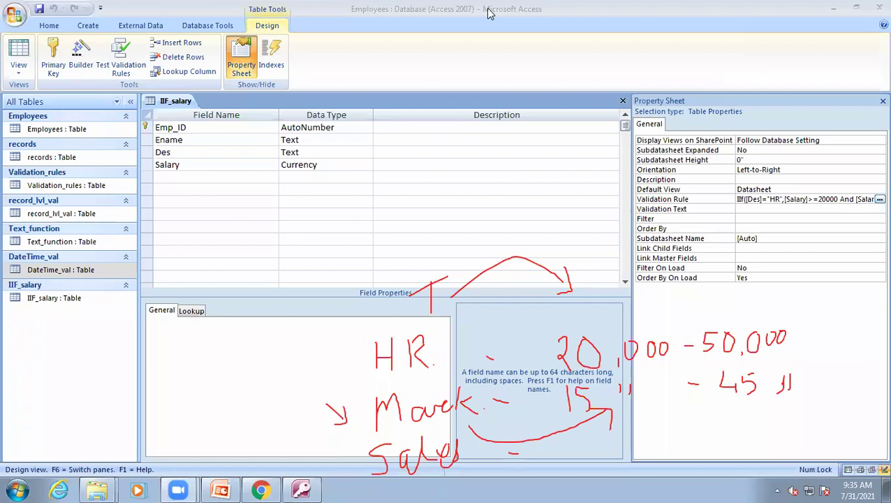
pyautogui.moveTo(343, 427)
pyautogui.mouseDown()
pyautogui.moveTo(343, 501)
pyautogui.moveTo(435, 479)
pyautogui.moveTo(457, 489)
pyautogui.moveTo(461, 465)
pyautogui.moveTo(462, 491)
pyautogui.mouseUp()
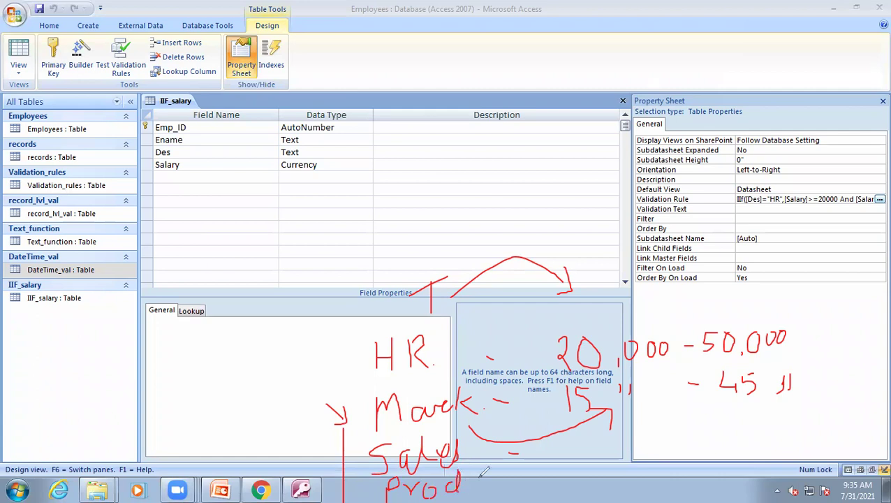
pyautogui.moveTo(531, 472); pyautogui.dragTo(569, 462)
pyautogui.moveTo(600, 426)
pyautogui.mouseDown()
pyautogui.moveTo(598, 445)
pyautogui.moveTo(624, 434)
pyautogui.mouseUp()
pyautogui.moveTo(644, 417); pyautogui.dragTo(628, 419)
pyautogui.moveTo(701, 426); pyautogui.dragTo(760, 434)
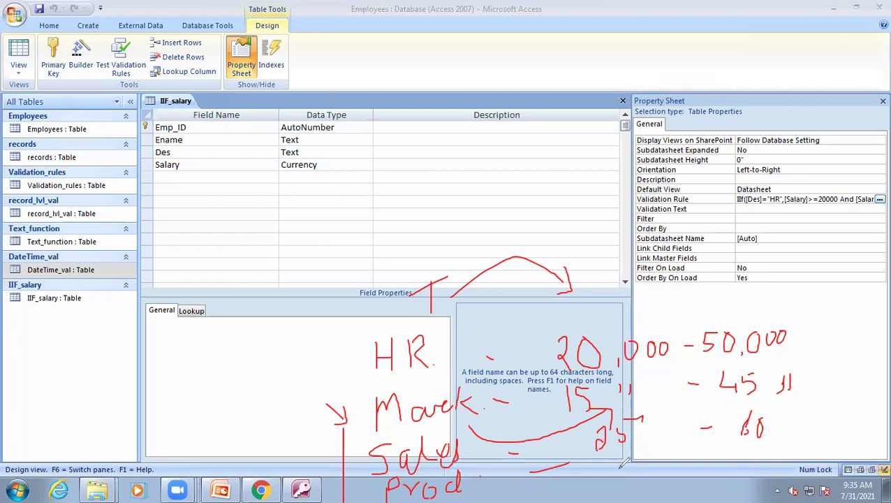
pyautogui.moveTo(612, 453)
pyautogui.mouseDown()
pyautogui.moveTo(629, 470)
pyautogui.moveTo(641, 450)
pyautogui.mouseUp()
pyautogui.moveTo(749, 451)
pyautogui.mouseDown()
pyautogui.moveTo(757, 469)
pyautogui.moveTo(787, 447)
pyautogui.mouseUp()
pyautogui.moveTo(656, 423); pyautogui.dragTo(679, 464)
pyautogui.moveTo(685, 453); pyautogui.dragTo(686, 463)
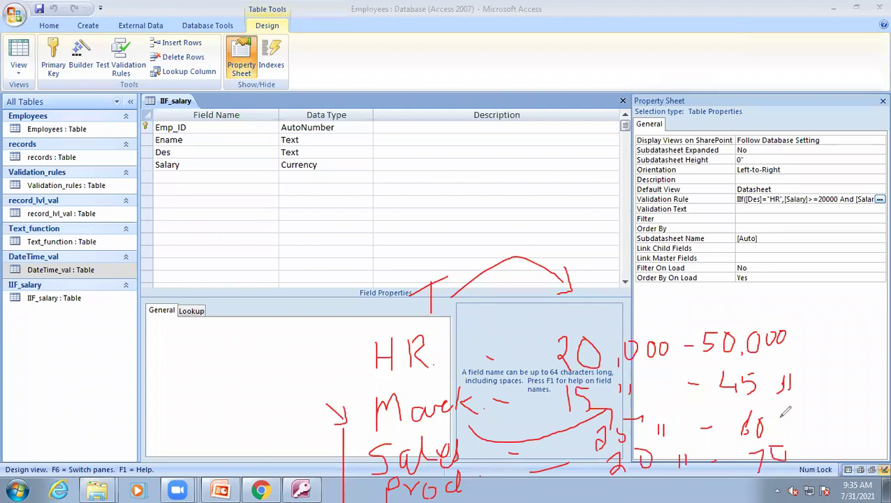
pyautogui.moveTo(782, 418); pyautogui.dragTo(802, 450)
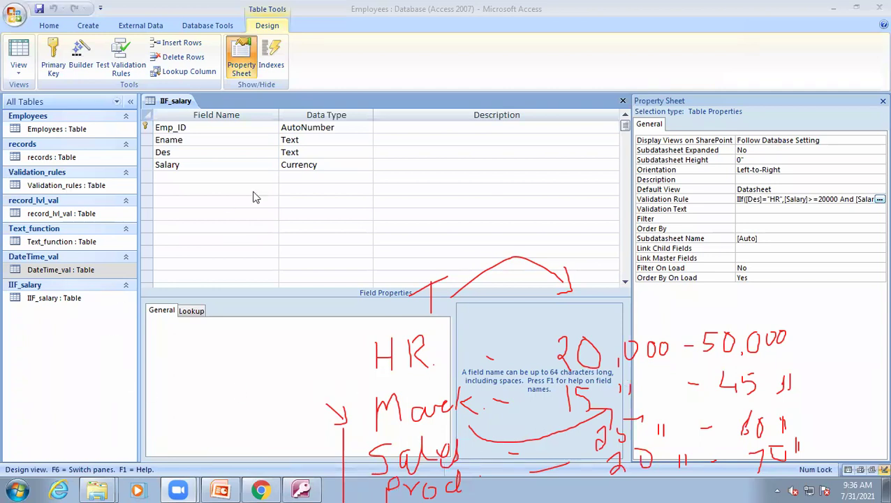
pyautogui.click(301, 489)
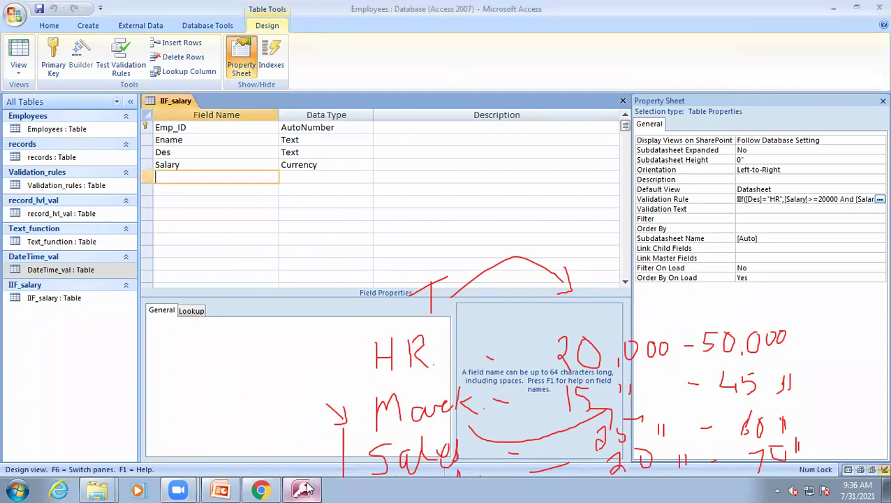
# Switch to Chrome, review the nested IIf expression examples on the Microsoft support page, and close the browser.
pyautogui.click(252, 489)
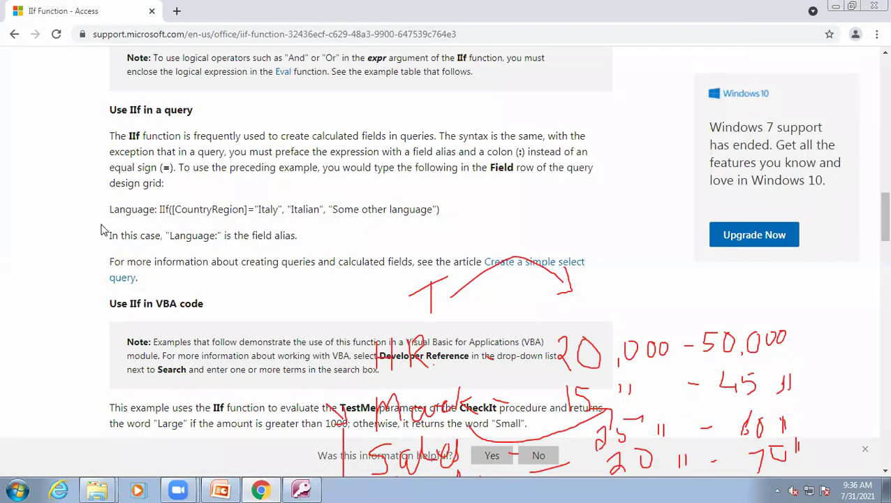
pyautogui.scroll(-2, 101, 230)
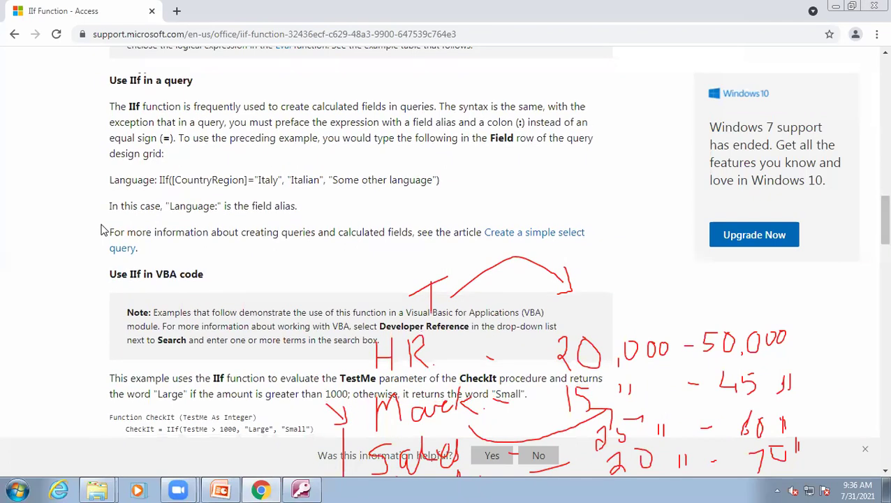
pyautogui.scroll(-8, 101, 230)
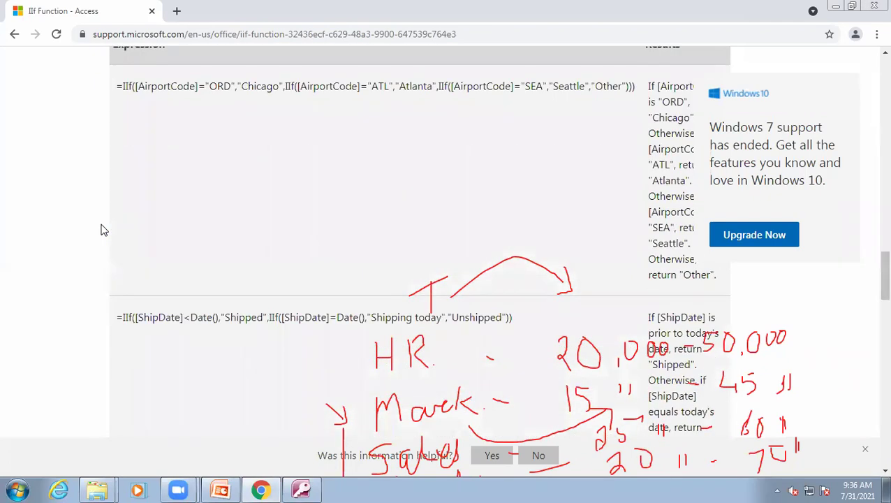
pyautogui.scroll(-3, 101, 230)
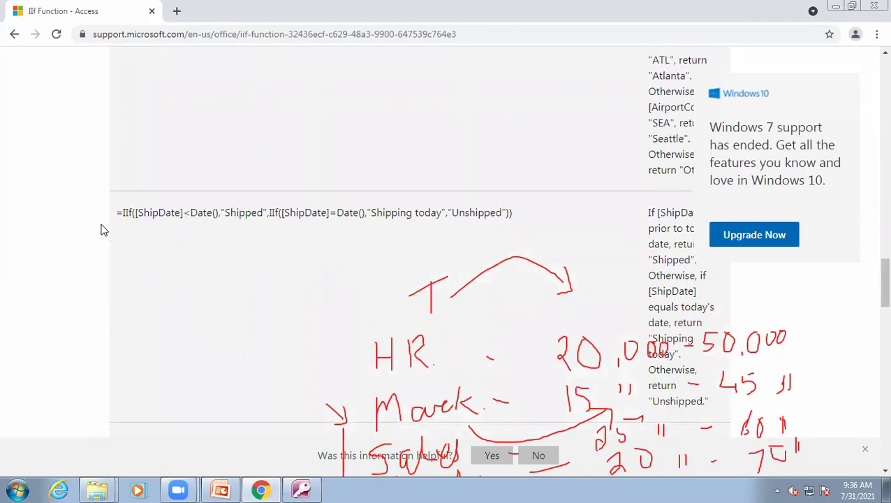
pyautogui.scroll(-9, 101, 230)
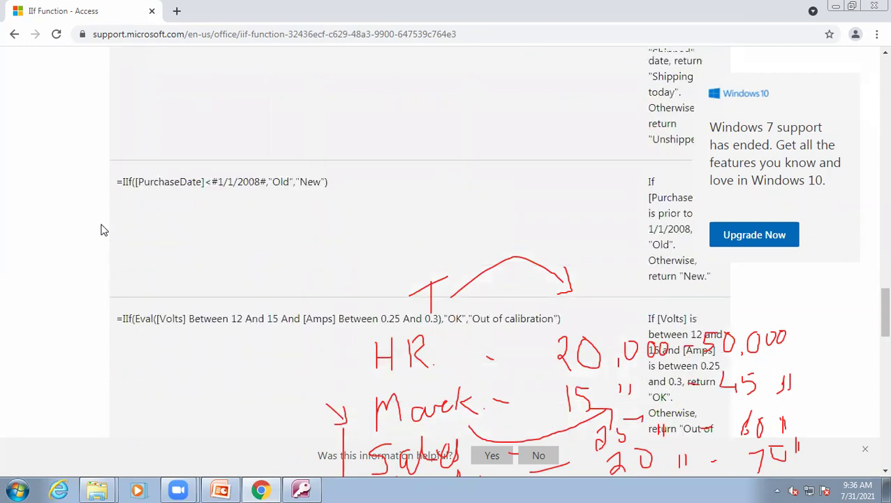
pyautogui.scroll(10, 102, 230)
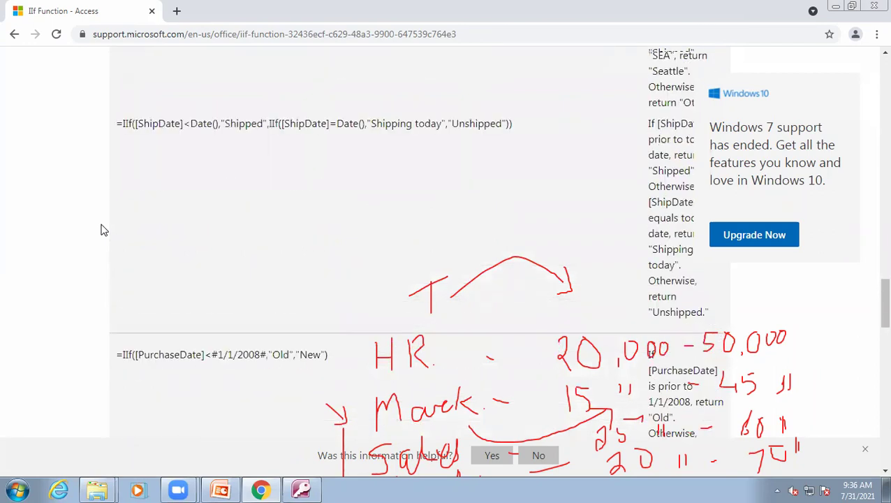
pyautogui.click(874, 6)
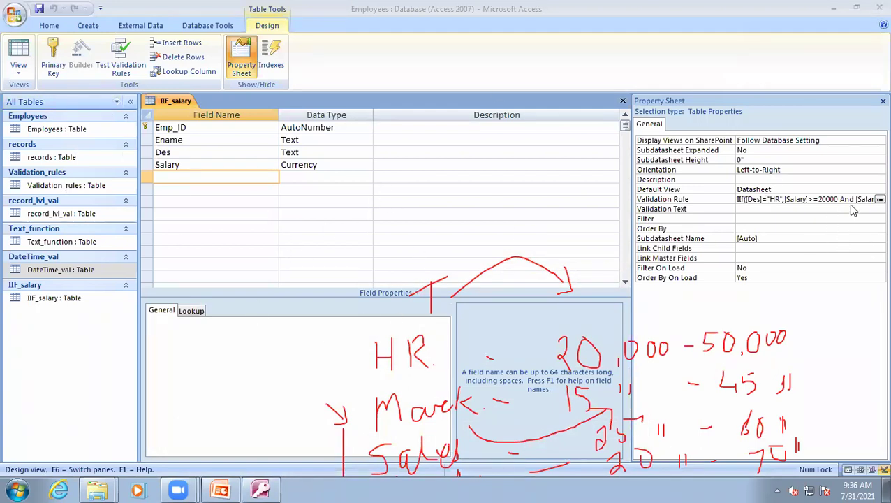
# Minimize the database window and open the Access folder in Windows Explorer.
pyautogui.click(801, 201)
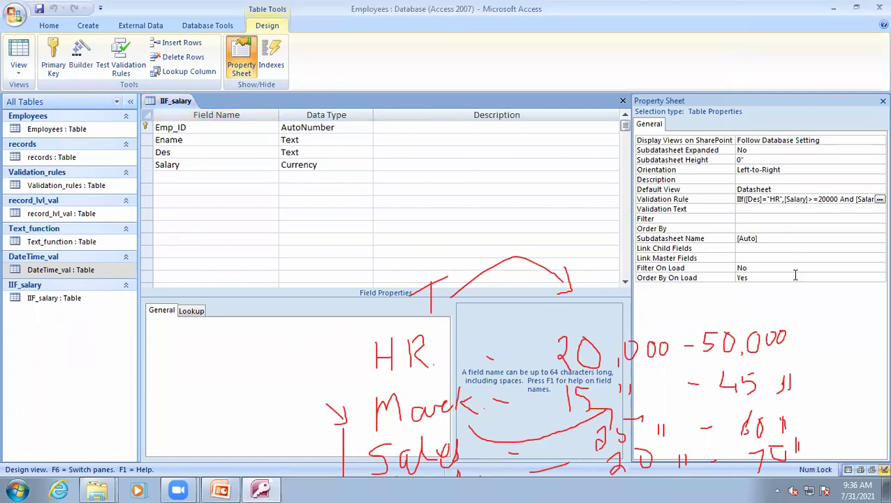
pyautogui.click(833, 9)
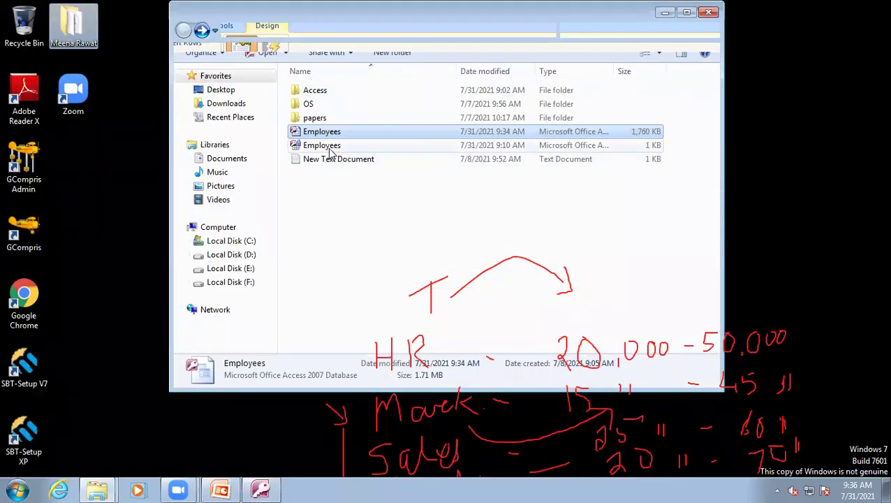
pyautogui.doubleClick(320, 95)
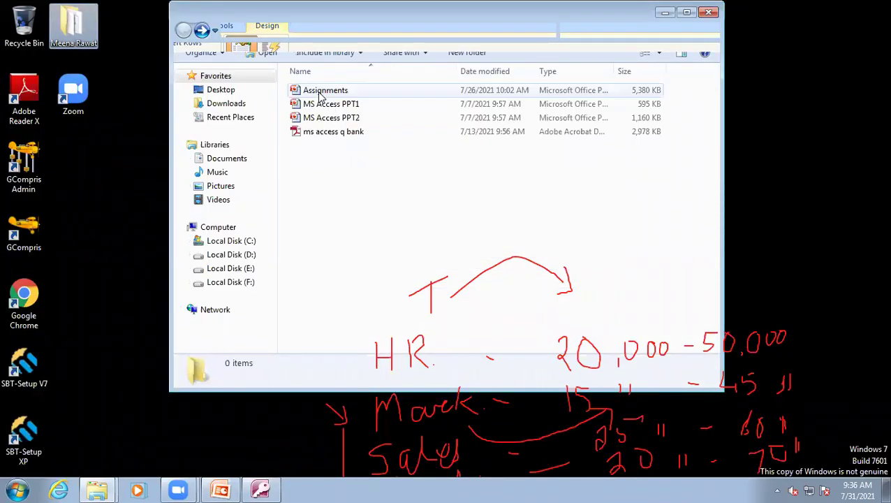